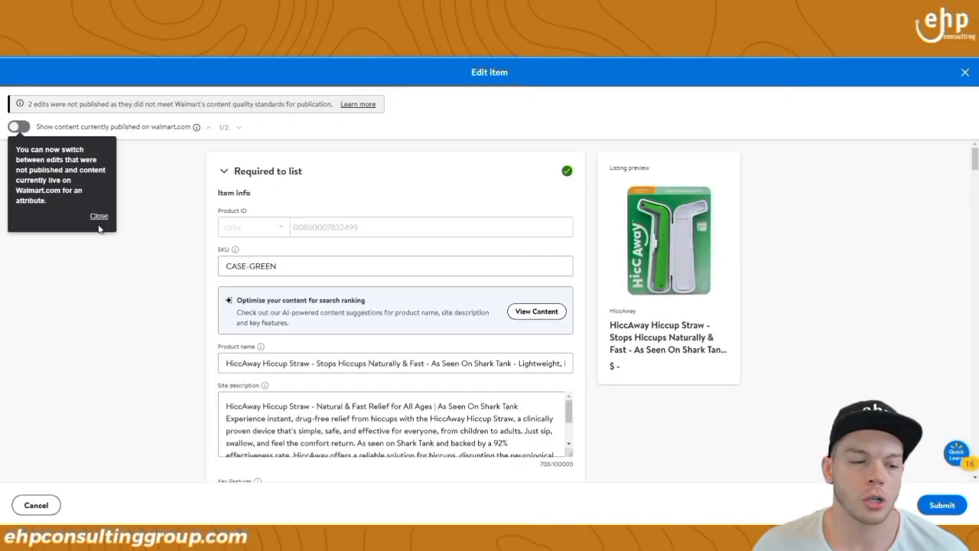
Review the CASE-GREEN item's site description, key features and the notice about its unpublished edits.
click(100, 217)
scroll(189, 303, down, 2)
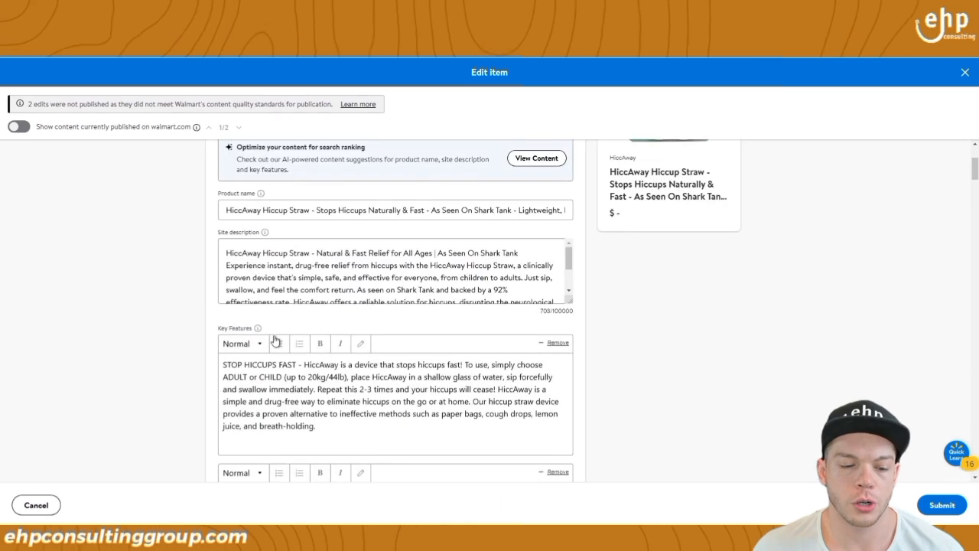
scroll(373, 273, down, 2)
click(469, 290)
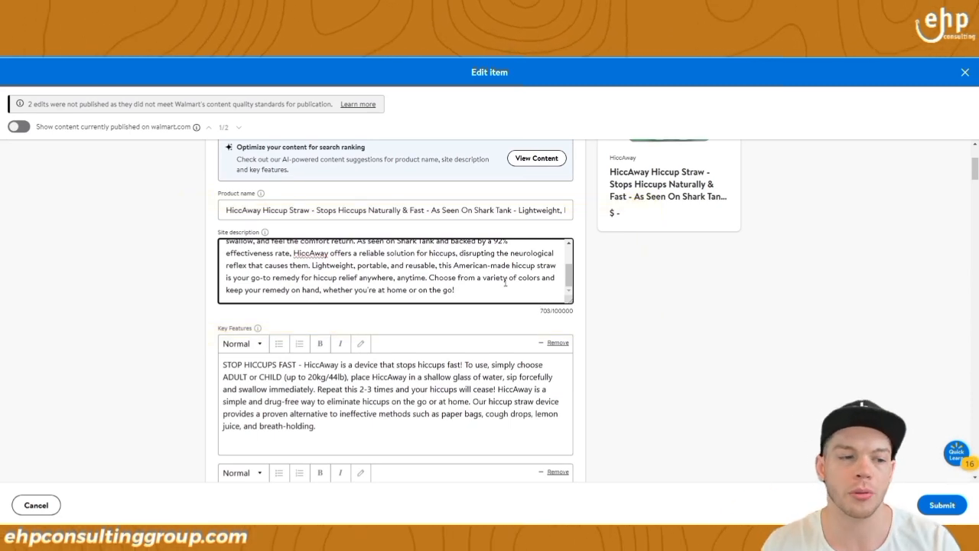
drag(56, 104, 312, 102)
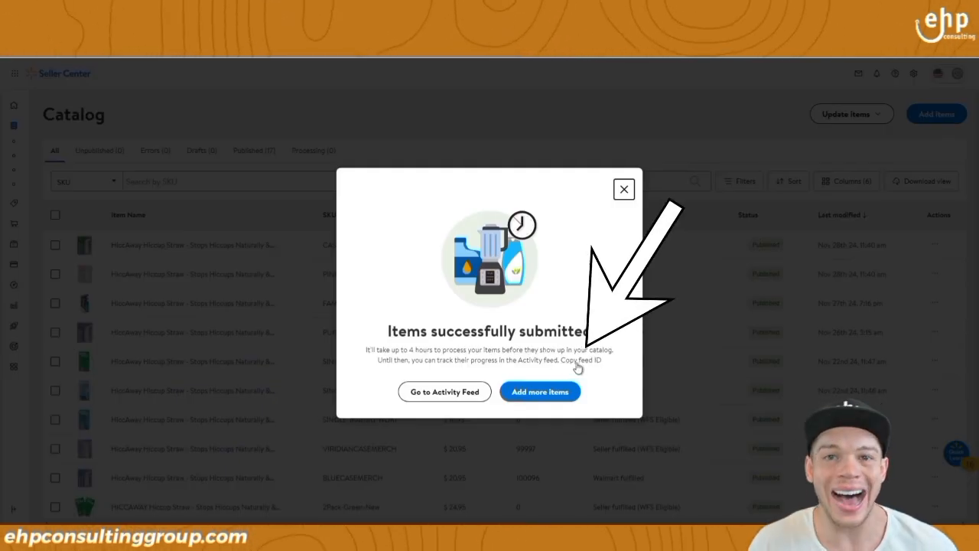
Copy the submission's feed ID and paste it into a new Notepad document.
click(579, 361)
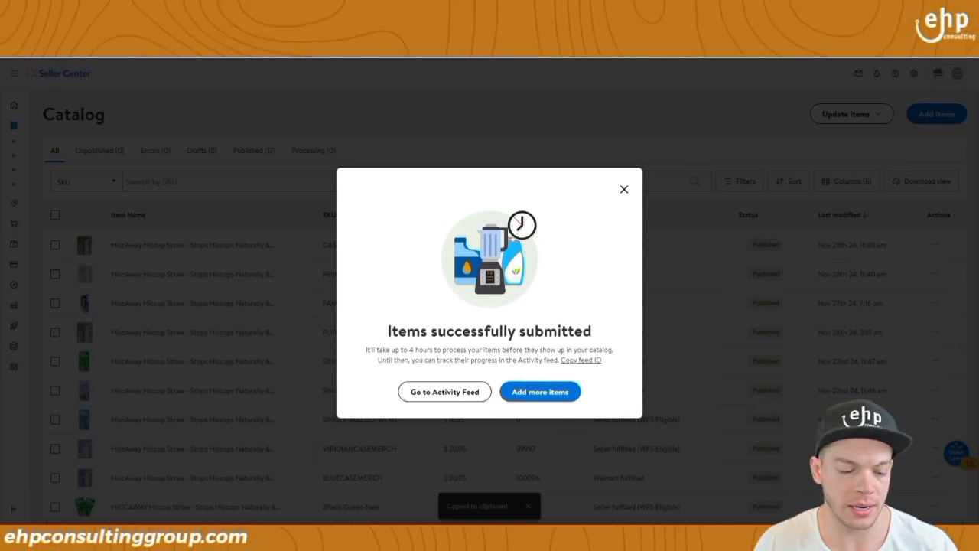
key(super)
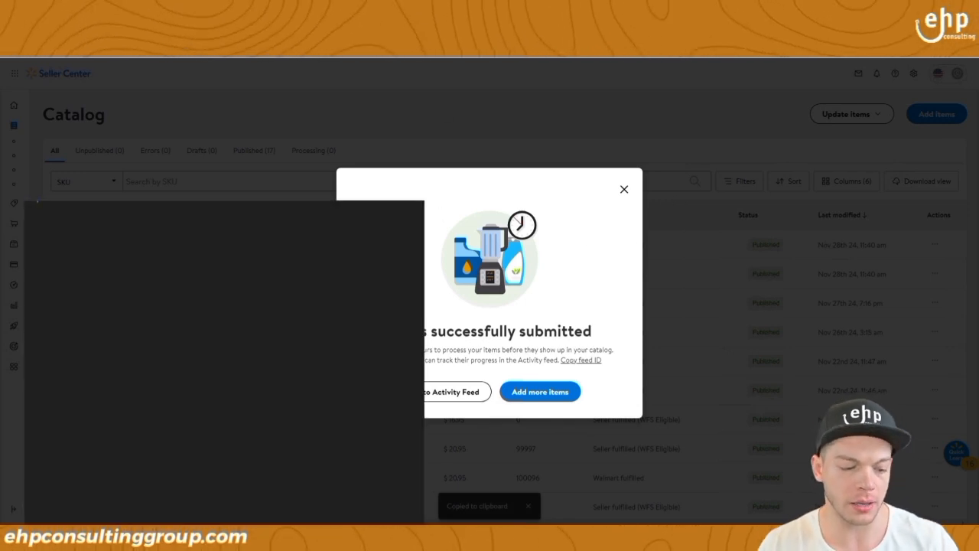
text(notepad)
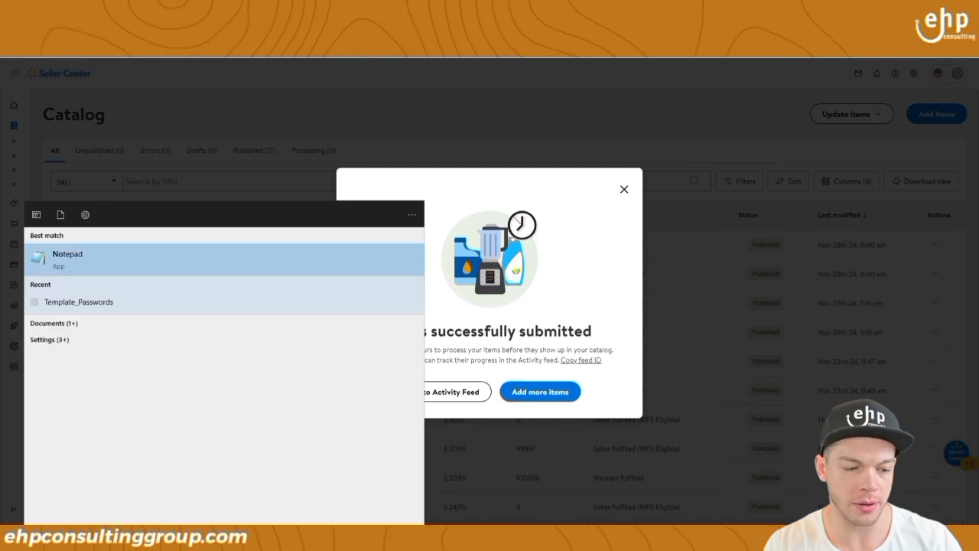
click(149, 268)
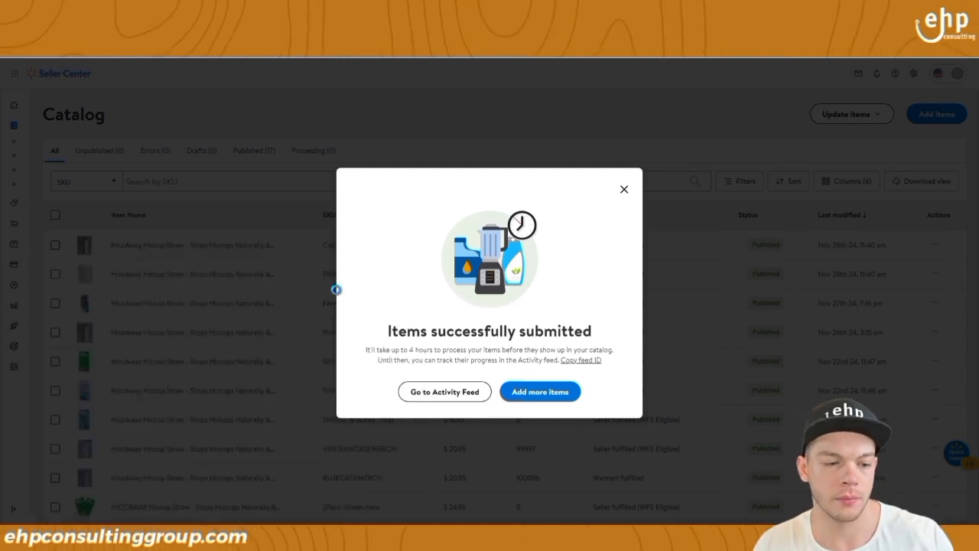
key(ctrl+v)
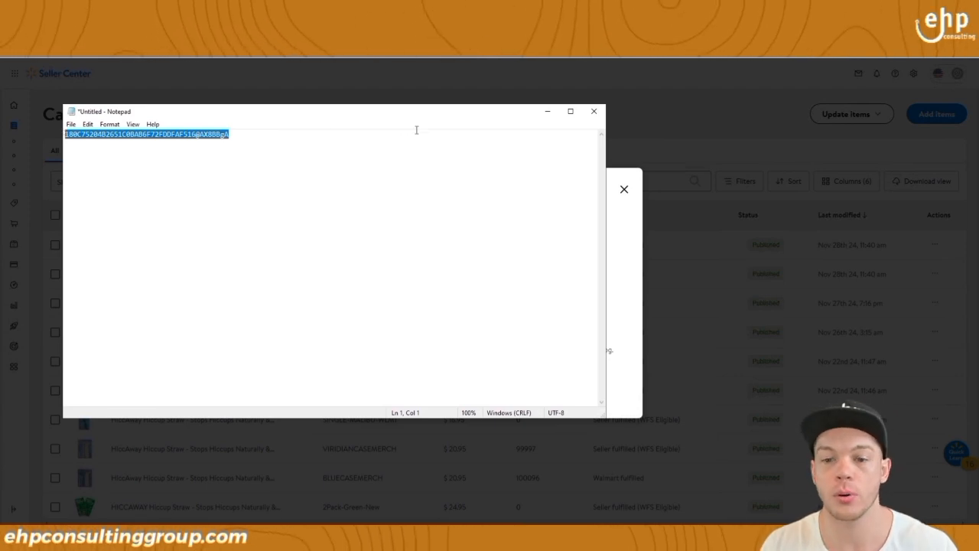
click(111, 135)
drag(475, 140, 21, 142)
click(679, 140)
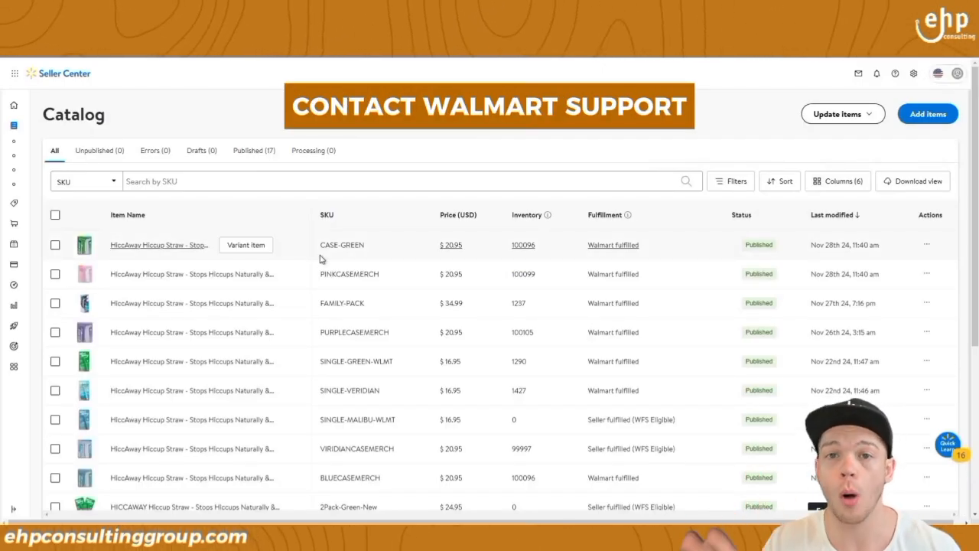
Open the Seller Center help options, and label the pasted value in Notepad with "Feed ID:".
click(895, 73)
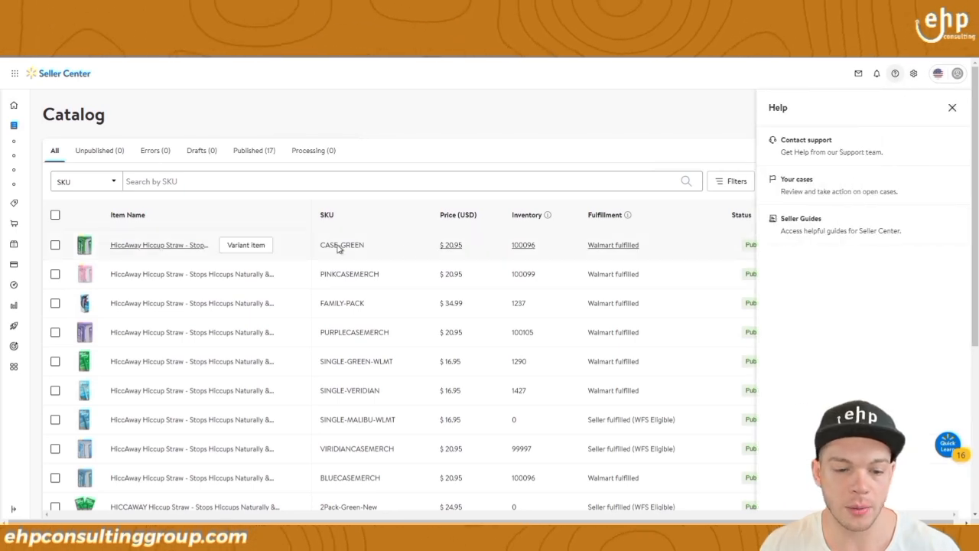
key(alt+Tab)
drag(216, 116, 577, 98)
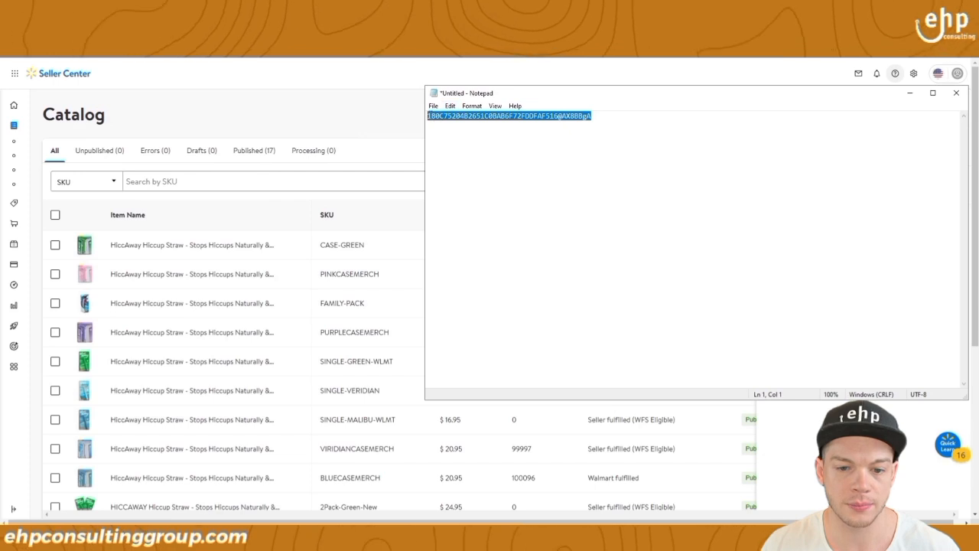
click(429, 116)
text(Feed ID: )
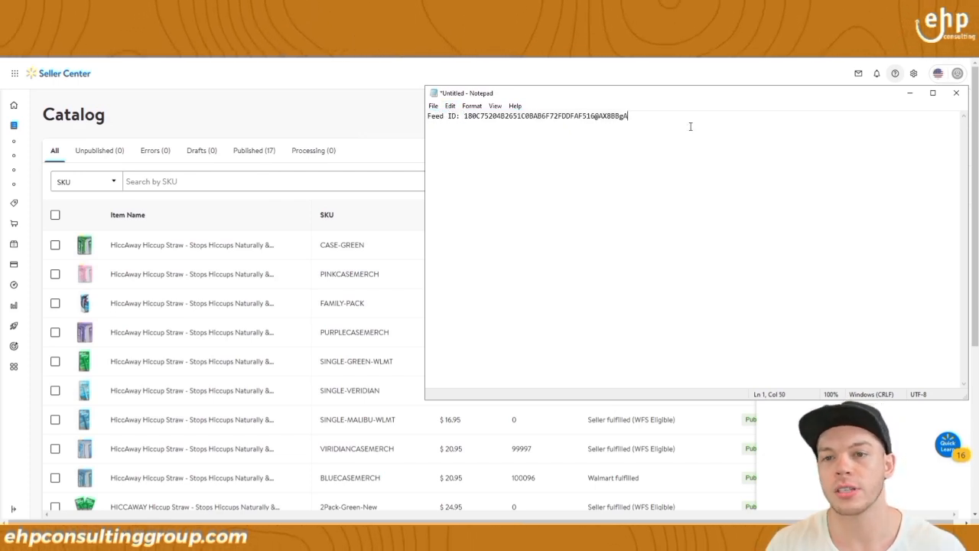
Add a SKU line to the Notepad notes with CASE-GREEN copied from the catalog.
text(SKU:)
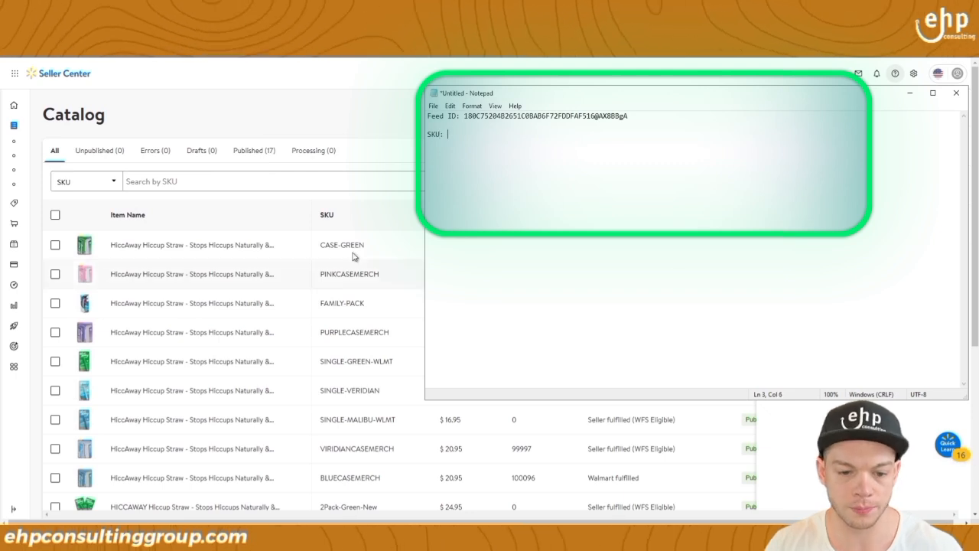
click(423, 245)
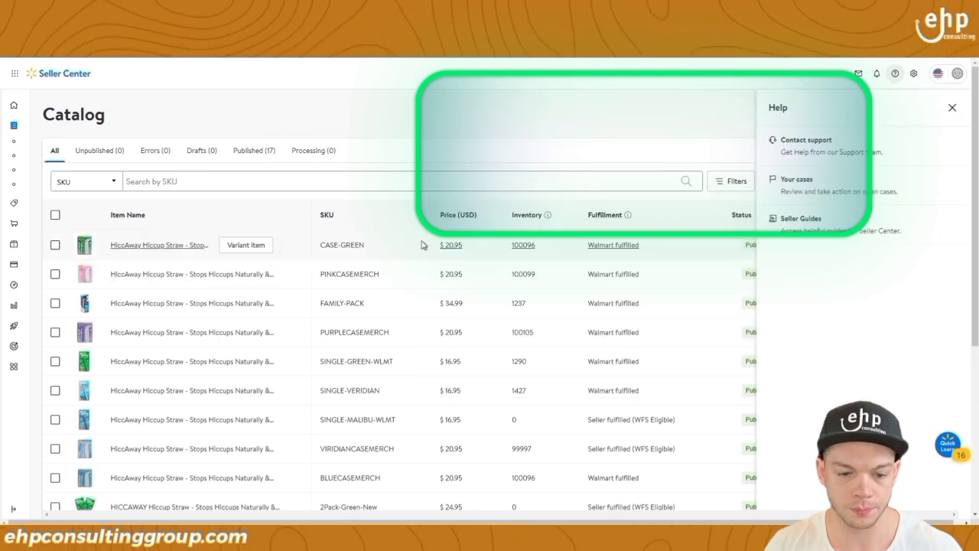
triple_click(354, 246)
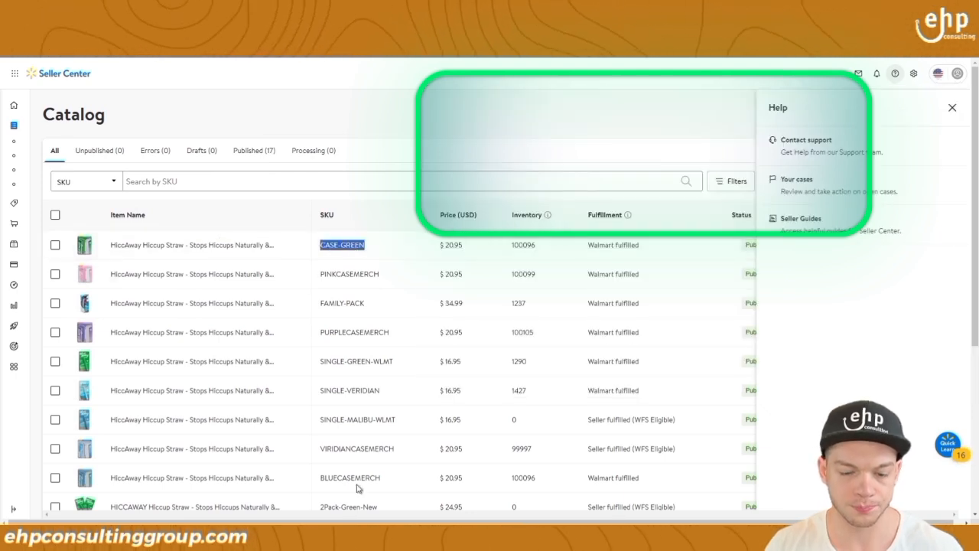
key(alt+Tab)
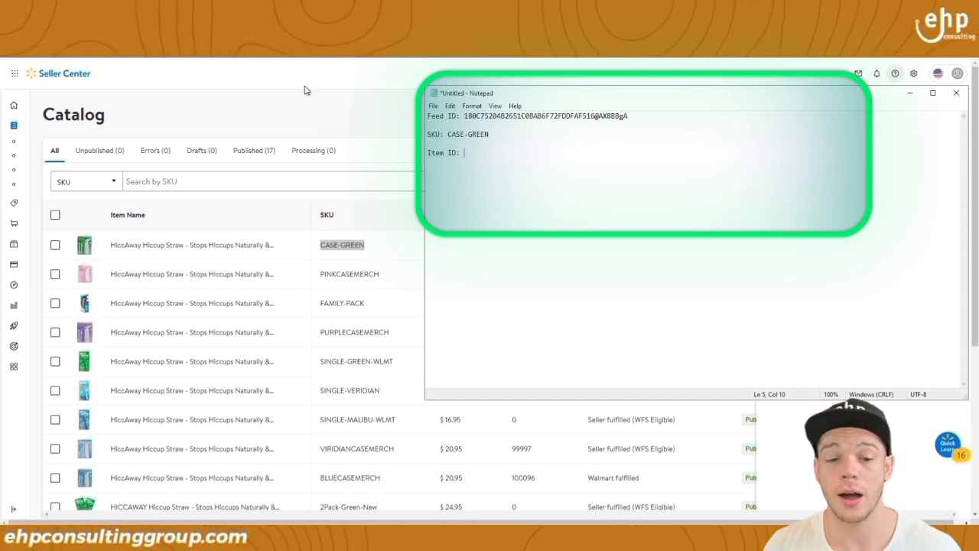
Copy the CASE-GREEN item's ID from its catalog details and paste it on the Item ID line in Notepad.
key(alt+Tab)
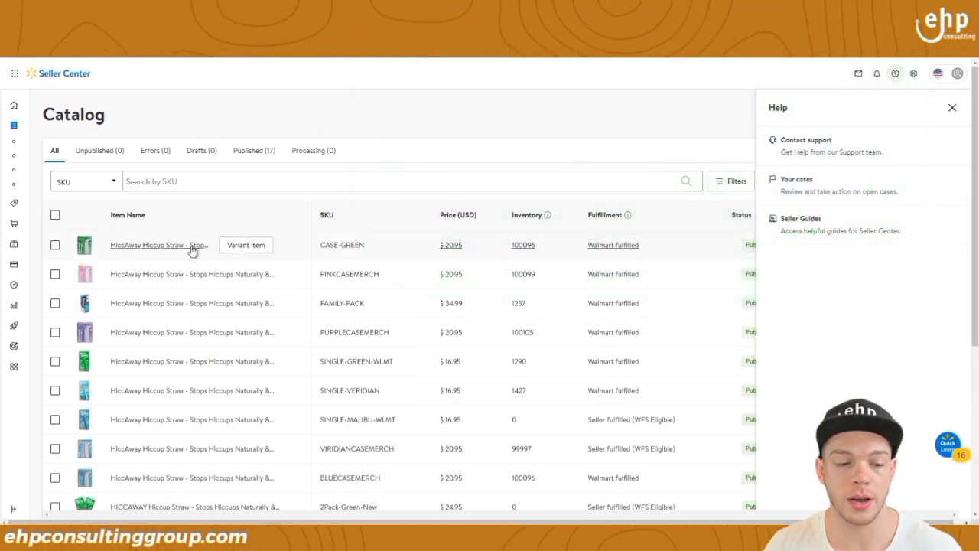
mouse_move(192, 251)
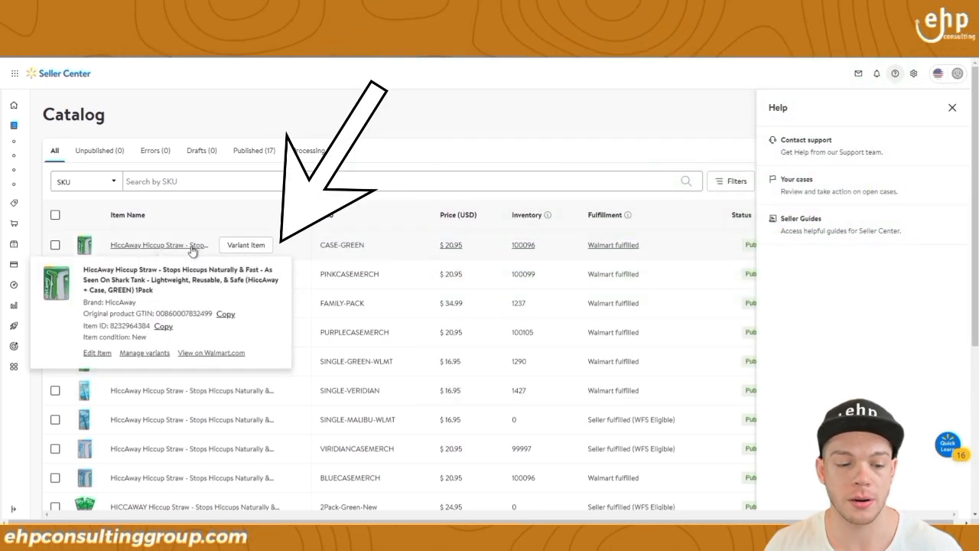
click(165, 328)
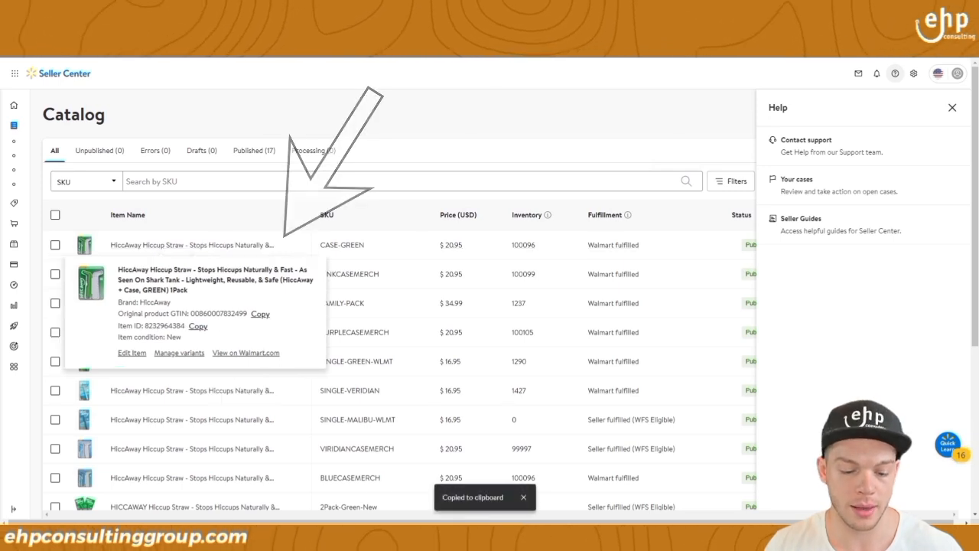
key(alt+Tab)
key(ctrl+v)
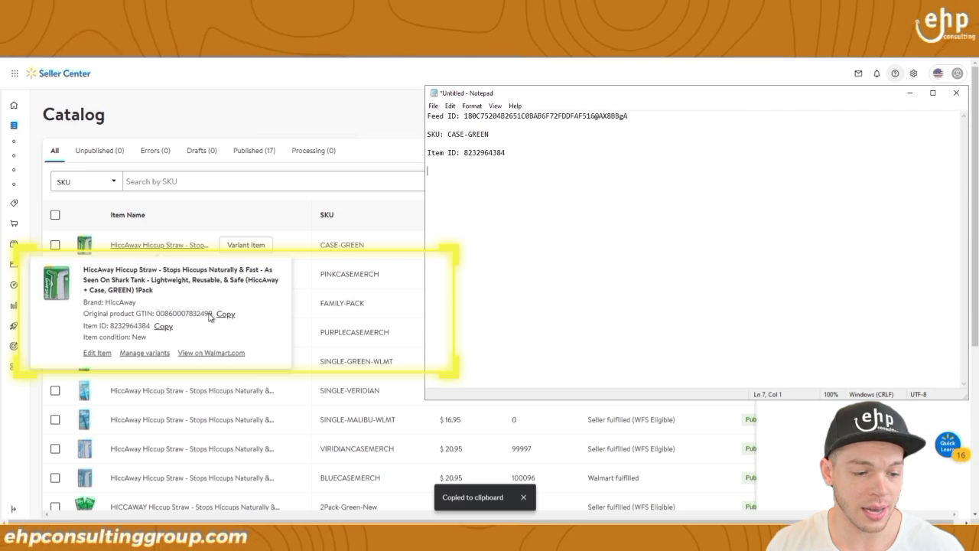
click(224, 314)
click(371, 534)
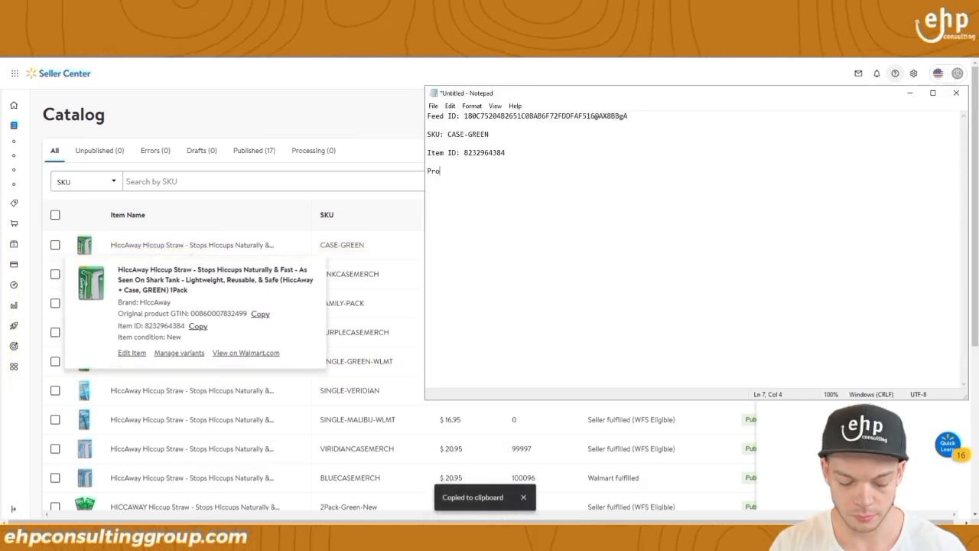
text(:)
key(ctrl+v)
key(Return)
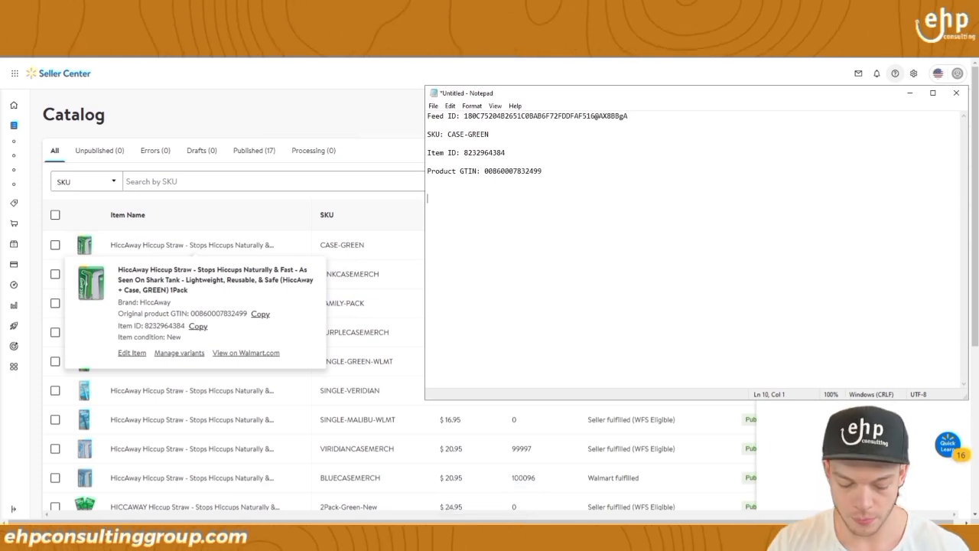
Write a message asking support to push the product description change through, repeat the four identifiers beneath it, and select the whole message.
text(Hi,)
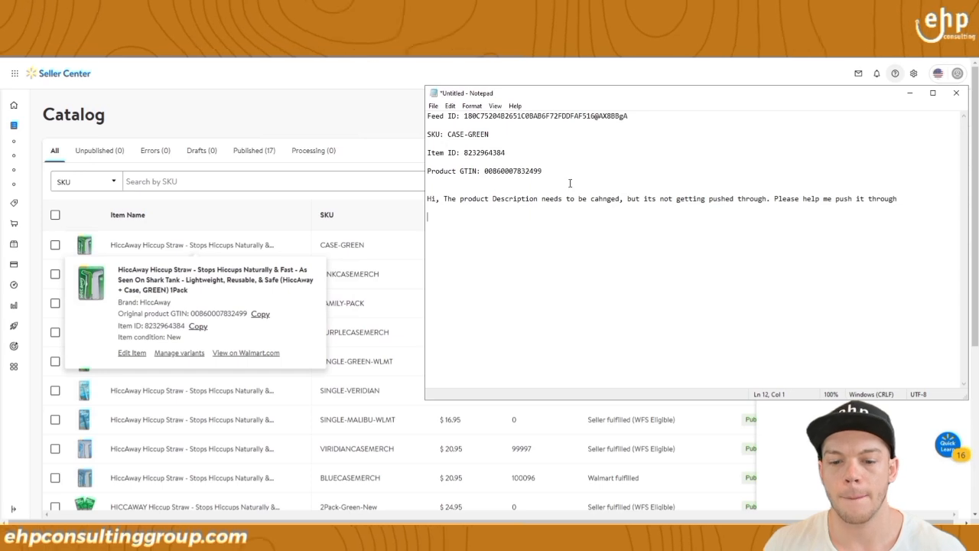
click(509, 229)
key(ctrl+v)
drag(582, 274, 426, 199)
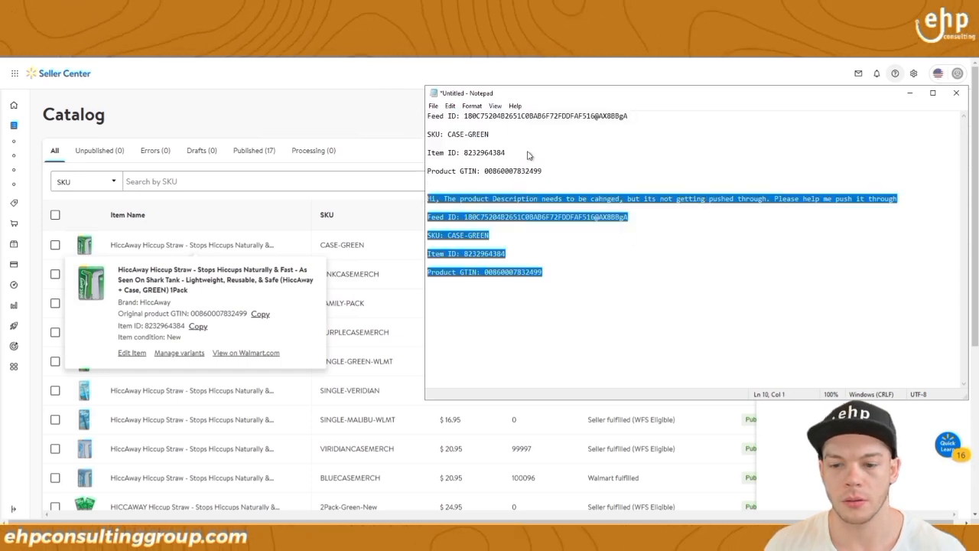
Open the contact support form in Seller Center and paste the prepared message as the issue description.
click(924, 419)
click(855, 160)
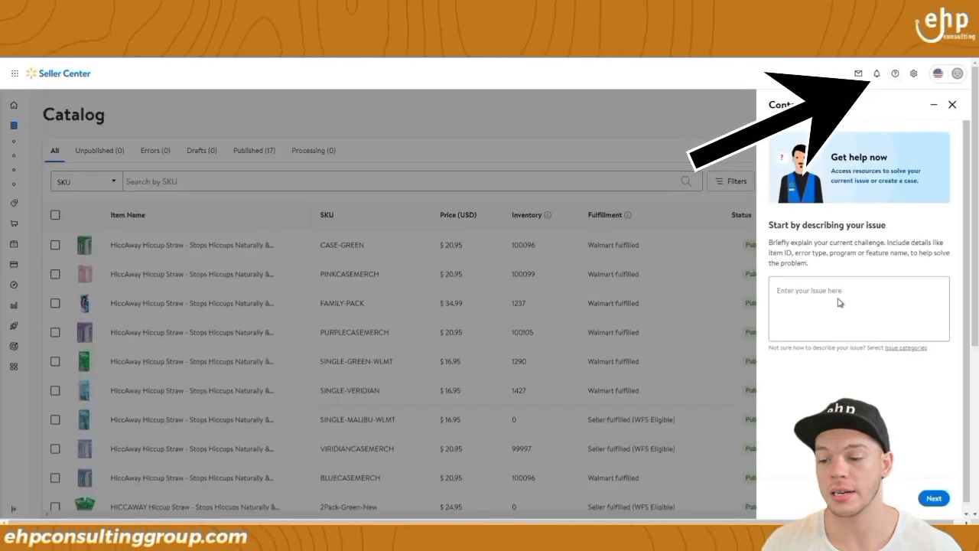
click(839, 302)
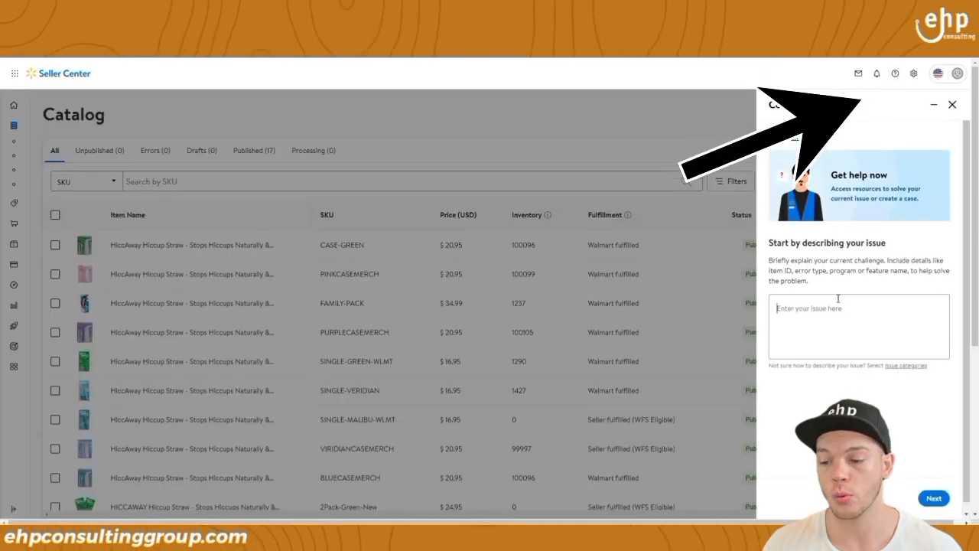
key(ctrl+v)
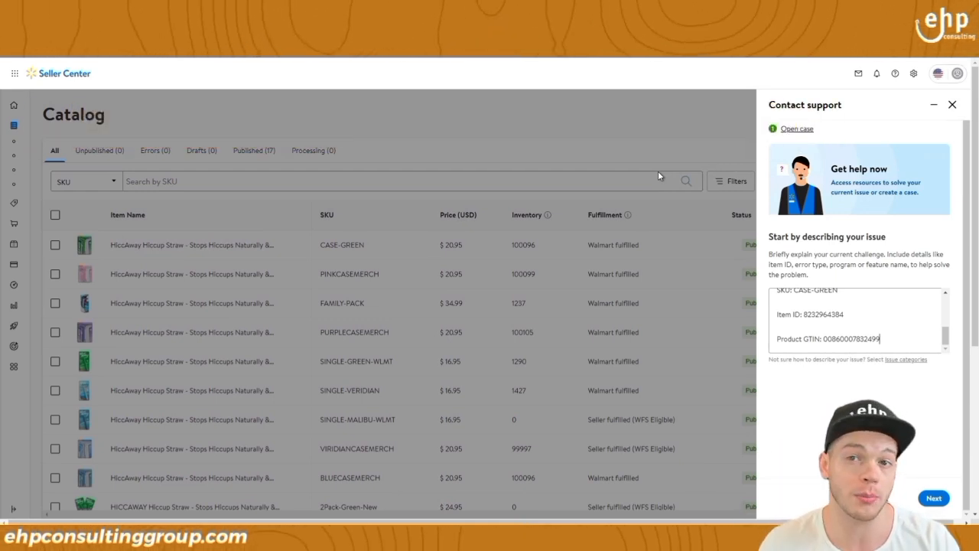
Close the support form and open the Update all attributes template among the Walmart templates for updating items with a file.
click(953, 105)
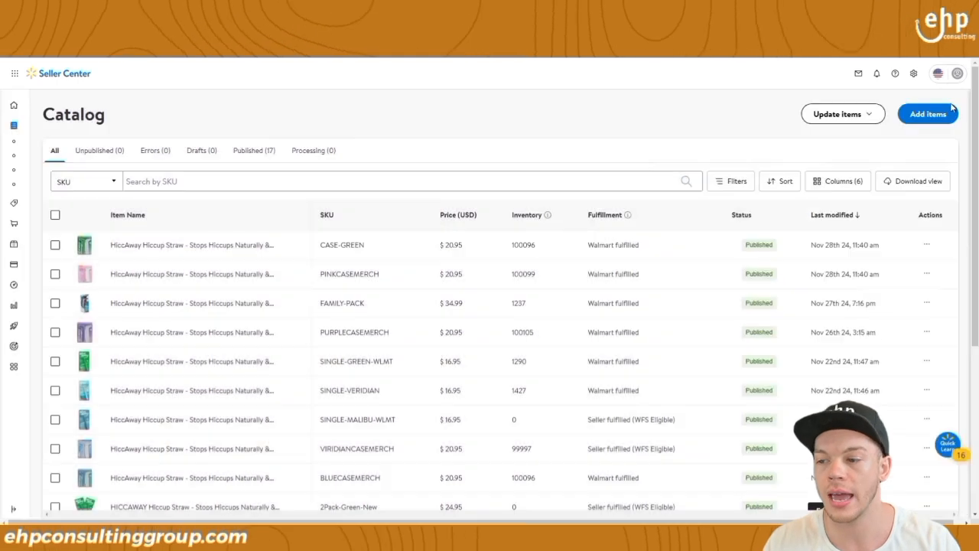
click(866, 115)
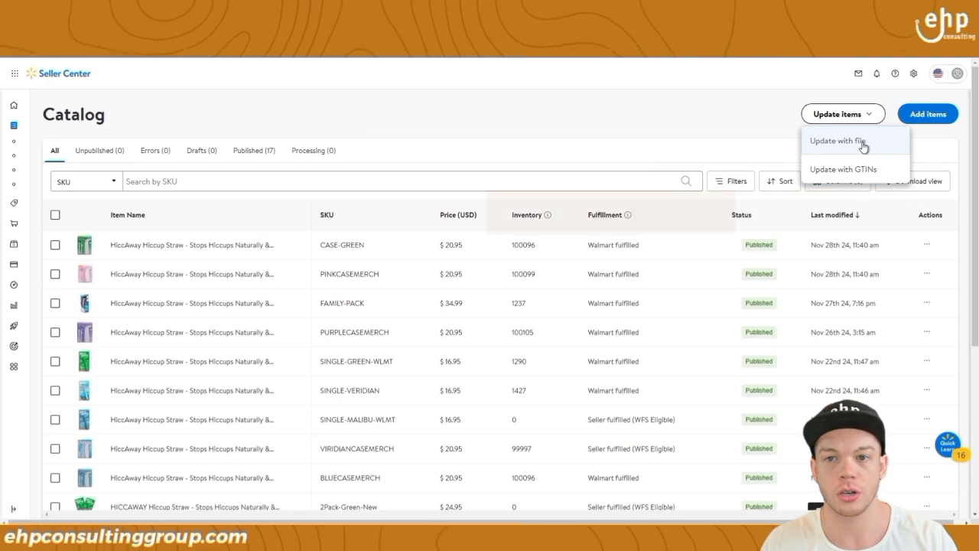
click(862, 141)
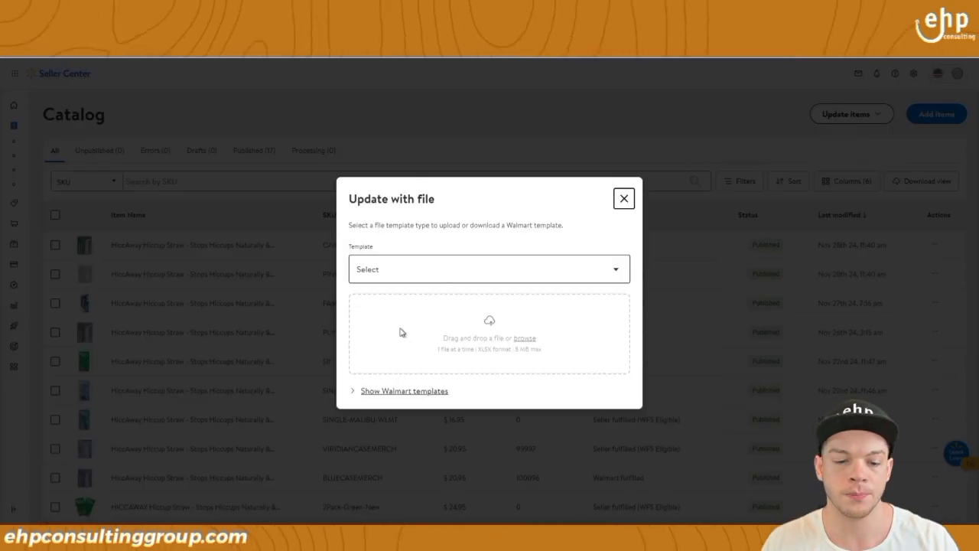
click(383, 392)
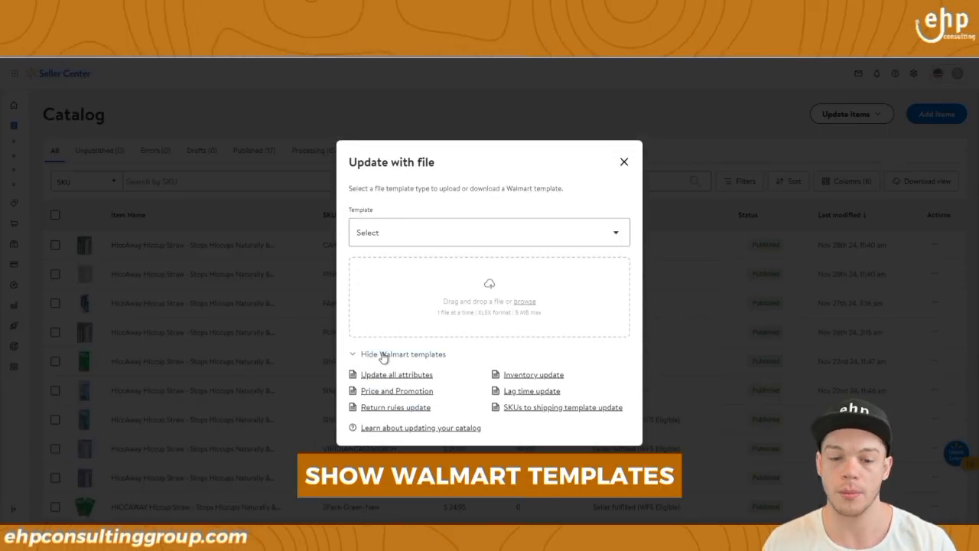
click(383, 376)
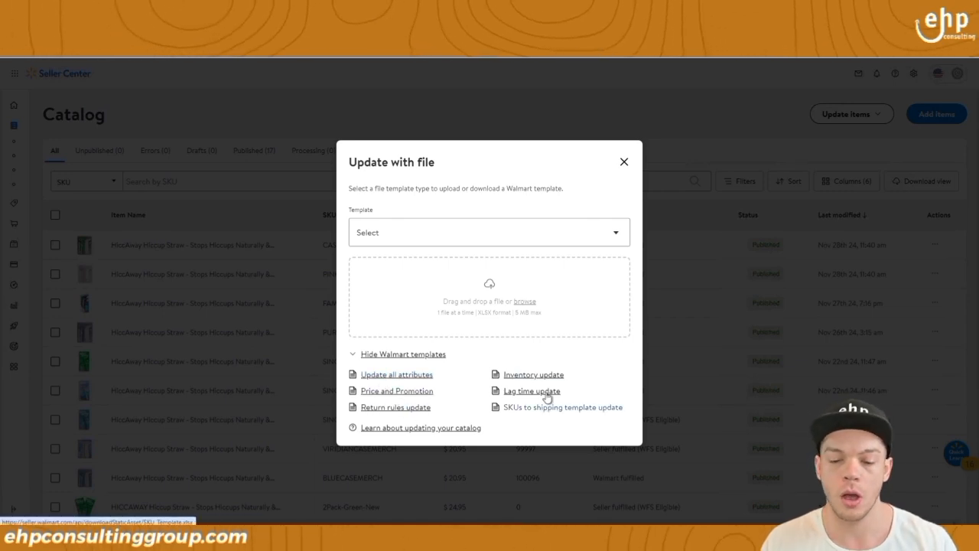
click(364, 375)
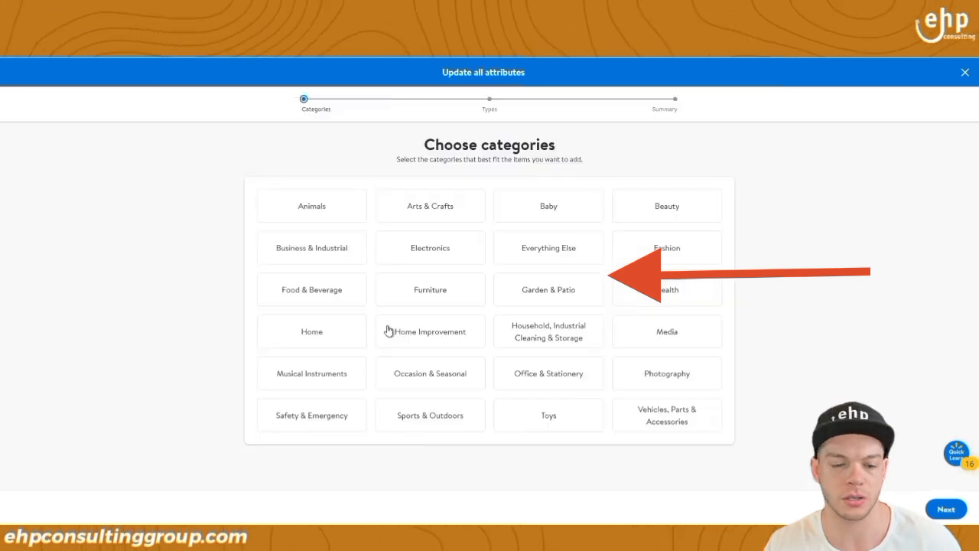
Choose the Home category for the template, filter product types by straw, and select Straws under Table & Dining Accessories.
click(332, 344)
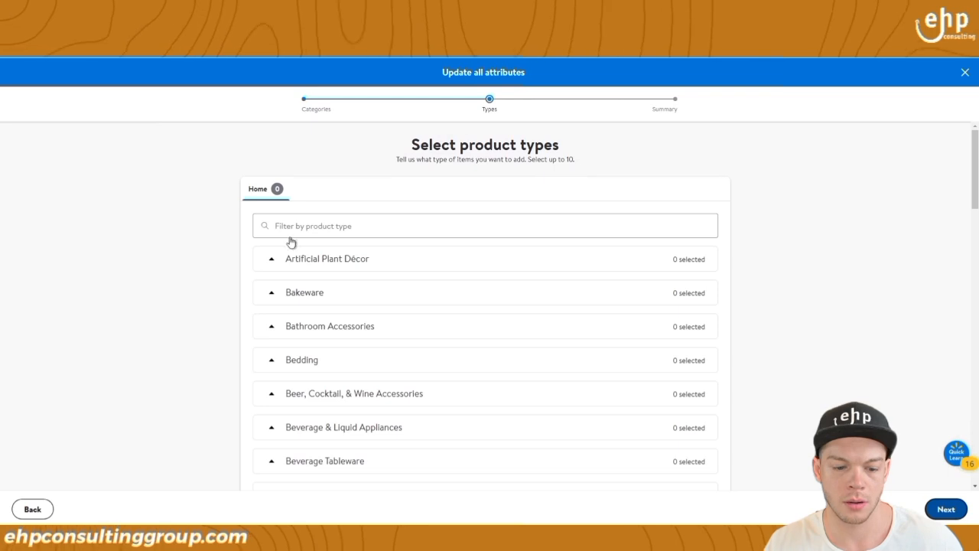
click(310, 228)
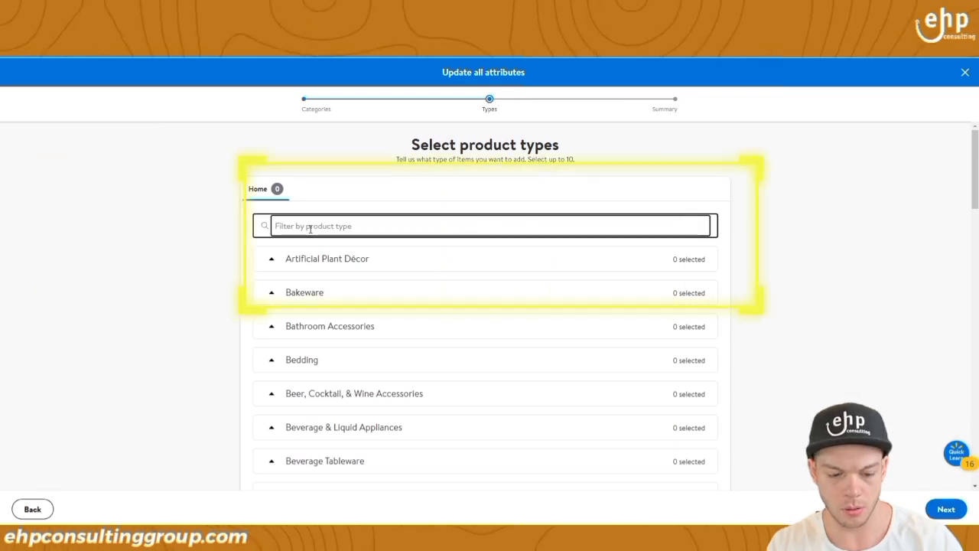
text(table)
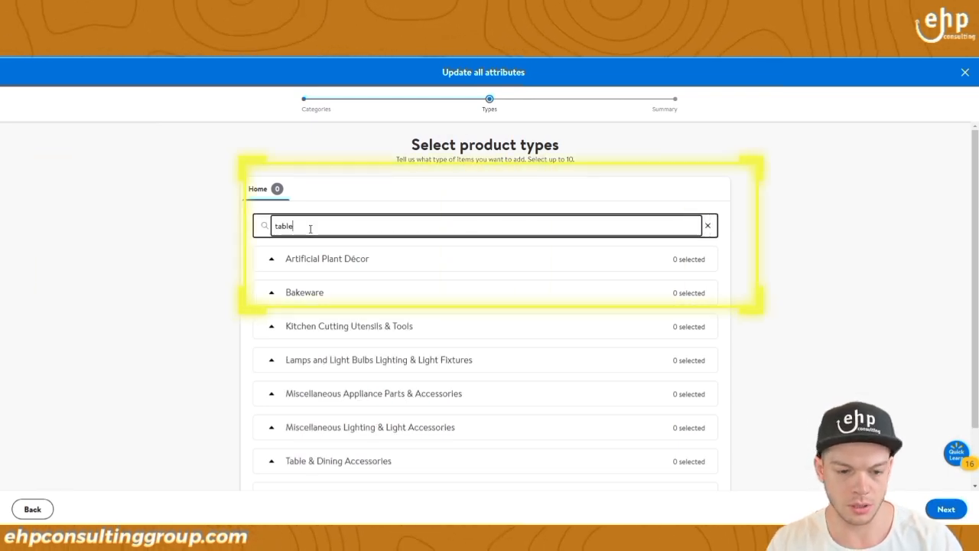
text(straw)
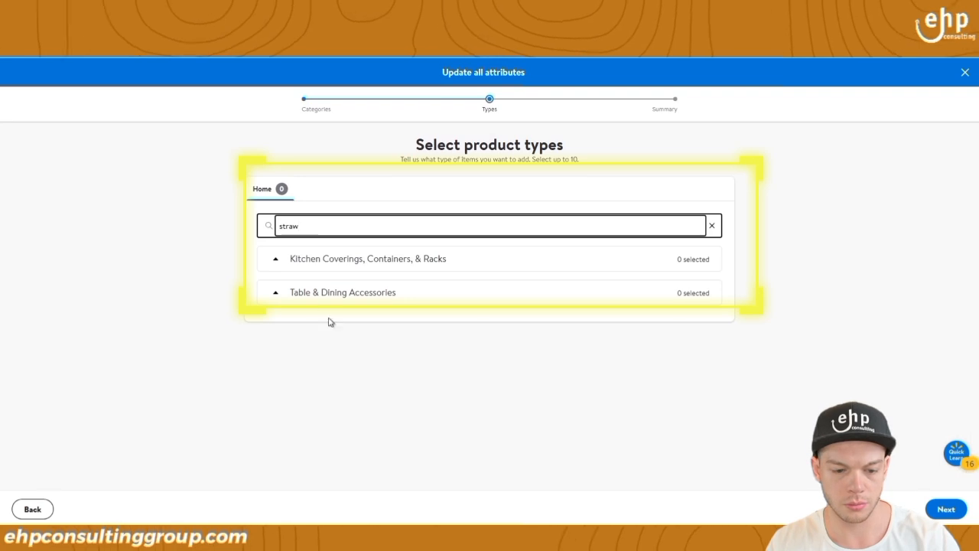
click(280, 297)
click(321, 359)
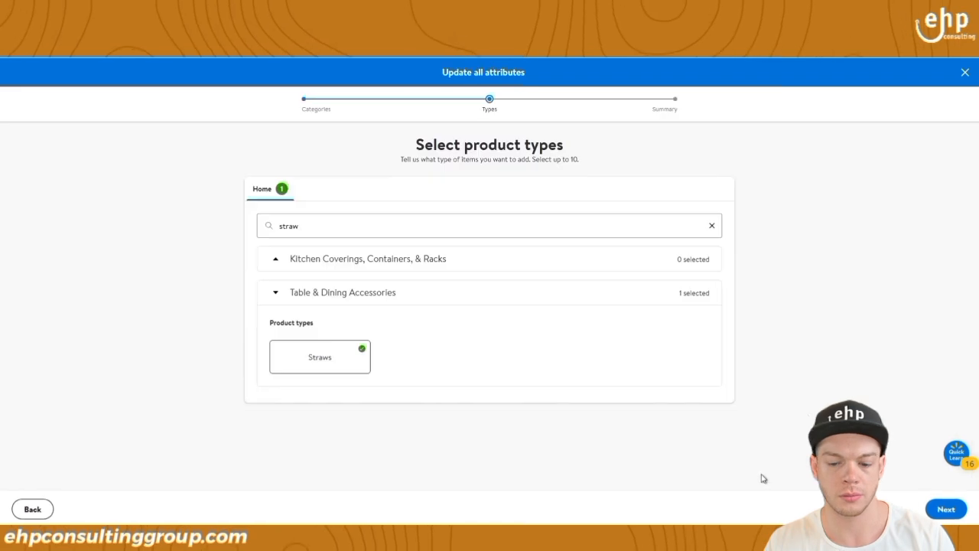
Proceed to the summary, choose the Walmart fulfilled (WFS) fulfillment template, and download the file.
click(941, 509)
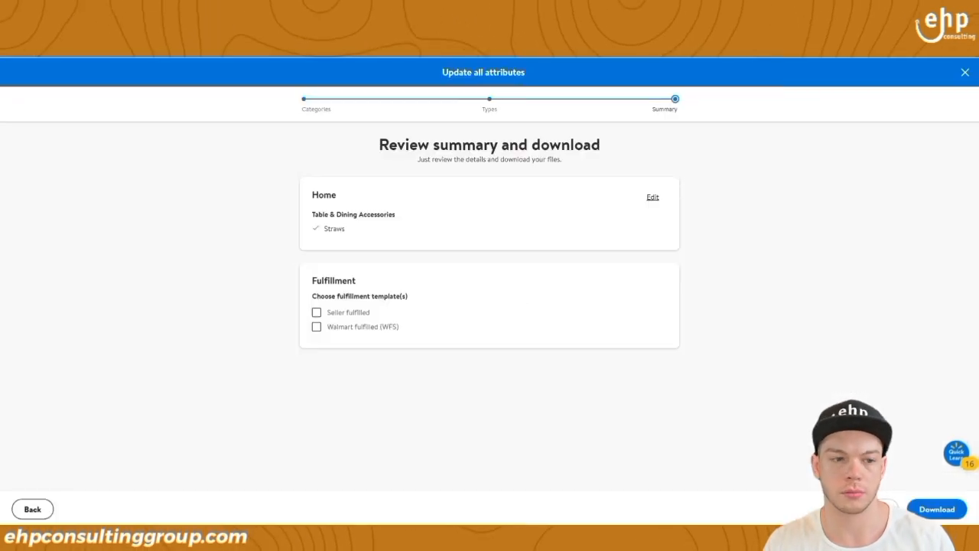
click(321, 329)
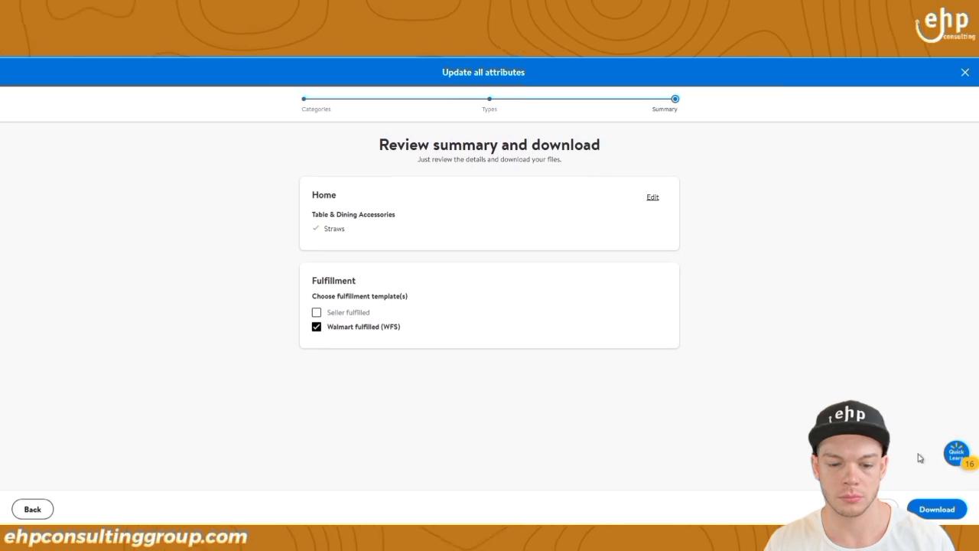
click(938, 509)
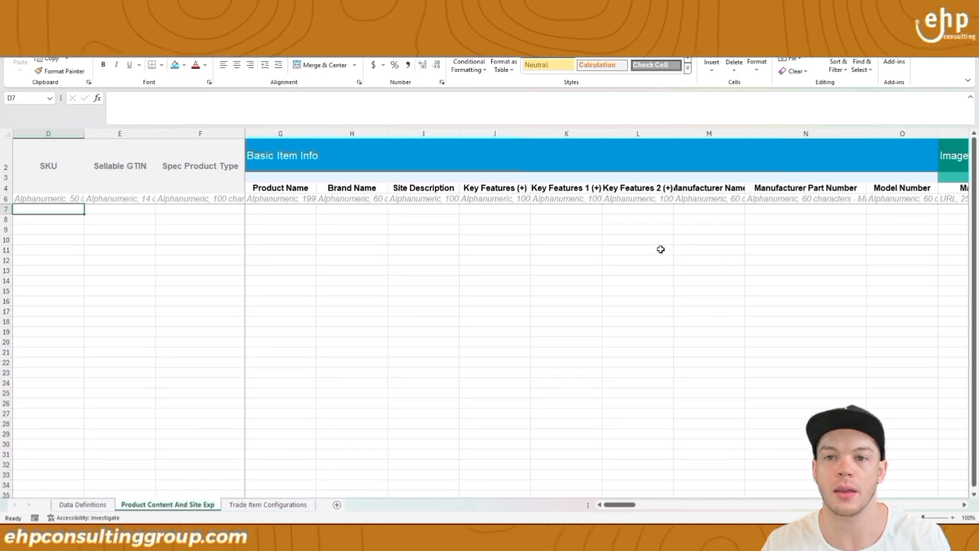
Copy the SKU CASE-GREEN from the Notepad notes into the SKU cell D7 of the downloaded Excel template.
drag(619, 11, 540, 88)
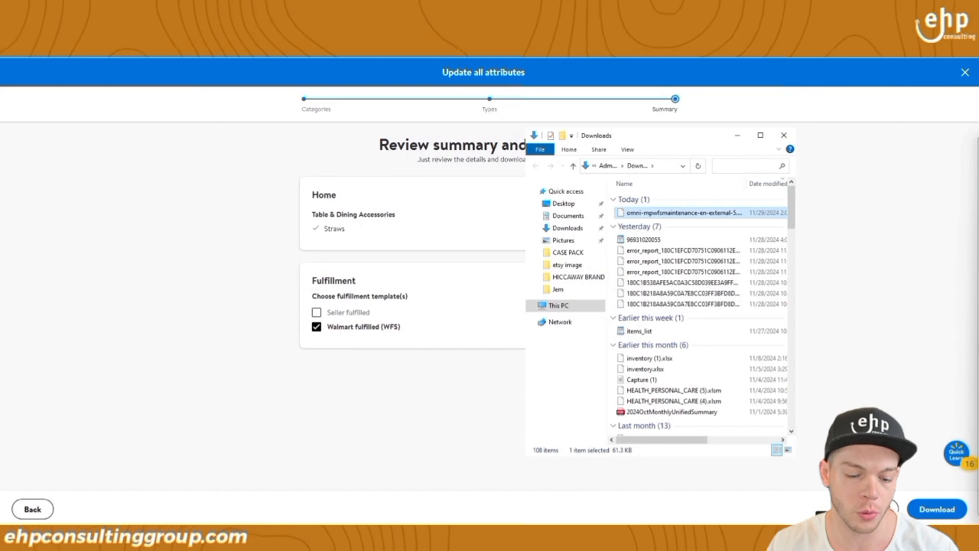
key(alt+Tab)
click(555, 169)
drag(493, 136, 462, 134)
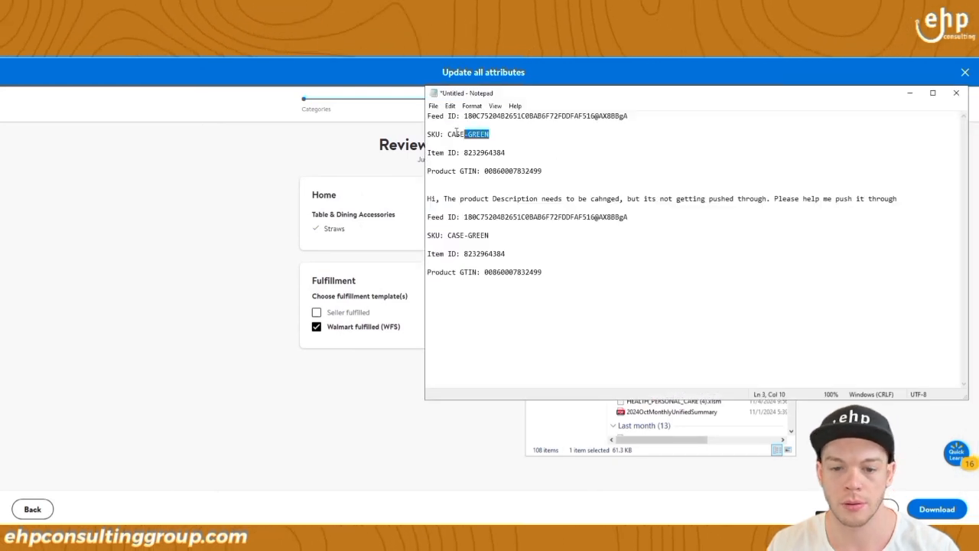
key(alt+Tab)
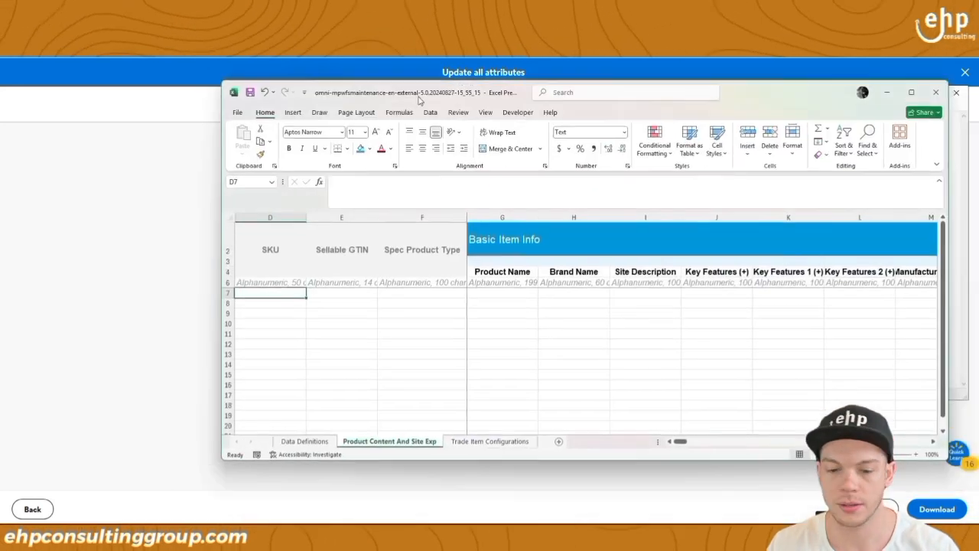
key(ctrl+v)
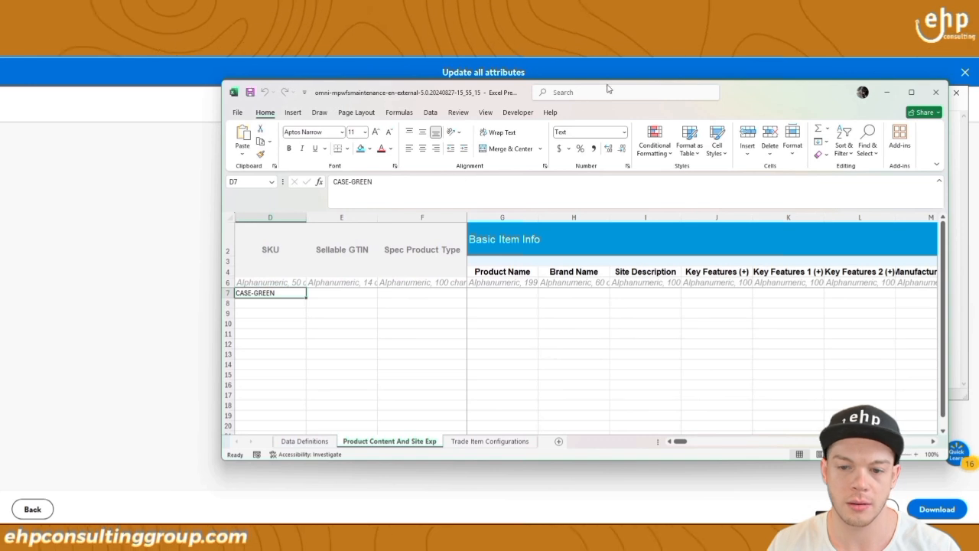
key(alt+Tab)
click(547, 173)
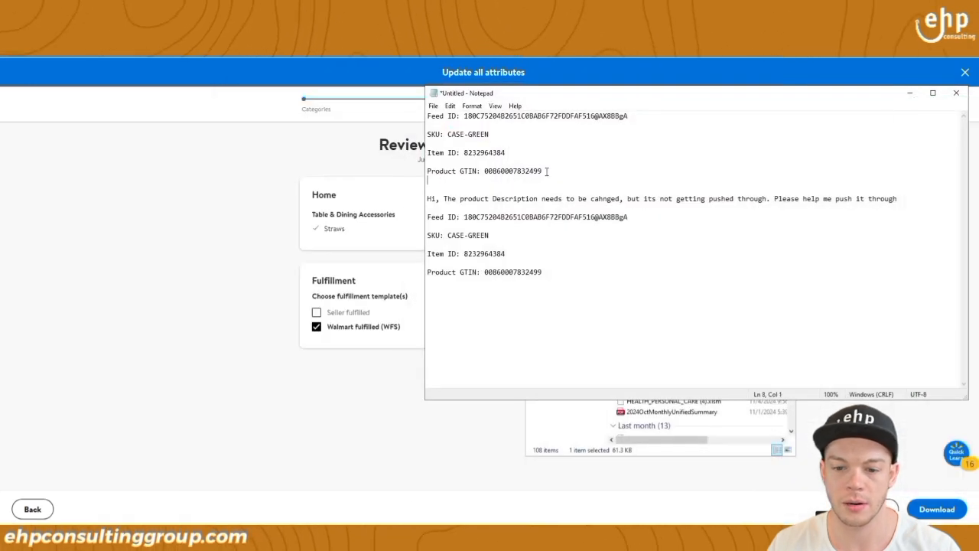
double_click(486, 173)
key(ctrl+c)
key(alt+Tab)
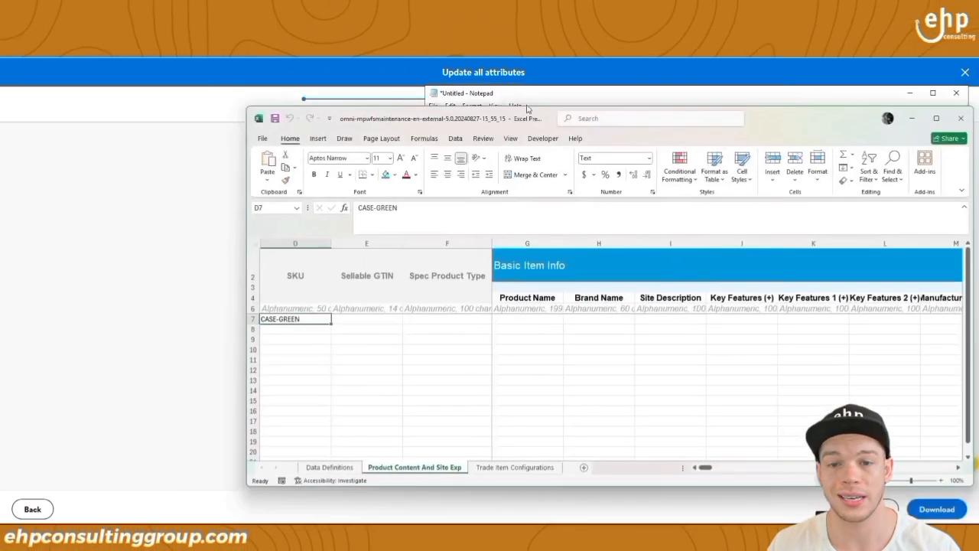
click(345, 291)
key(ctrl+v)
Set the Spec Product Type in row 7 to Straws and check the Sellable GTIN cell beside it.
click(418, 292)
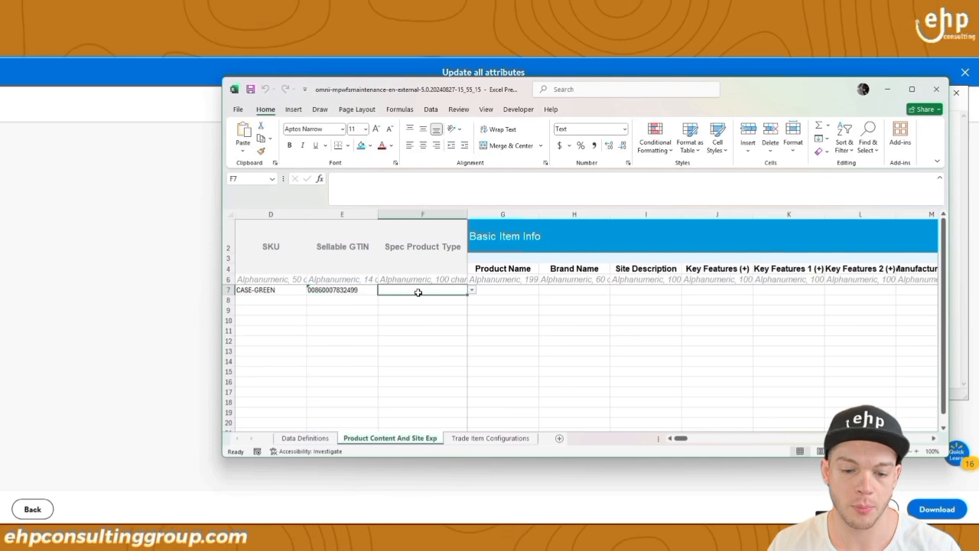
click(473, 294)
click(413, 302)
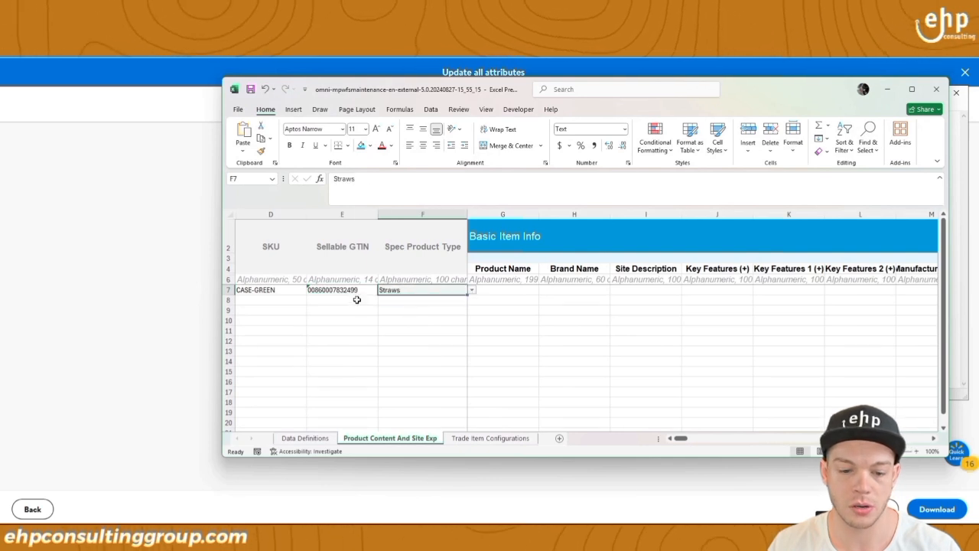
click(350, 299)
mouse_move(300, 293)
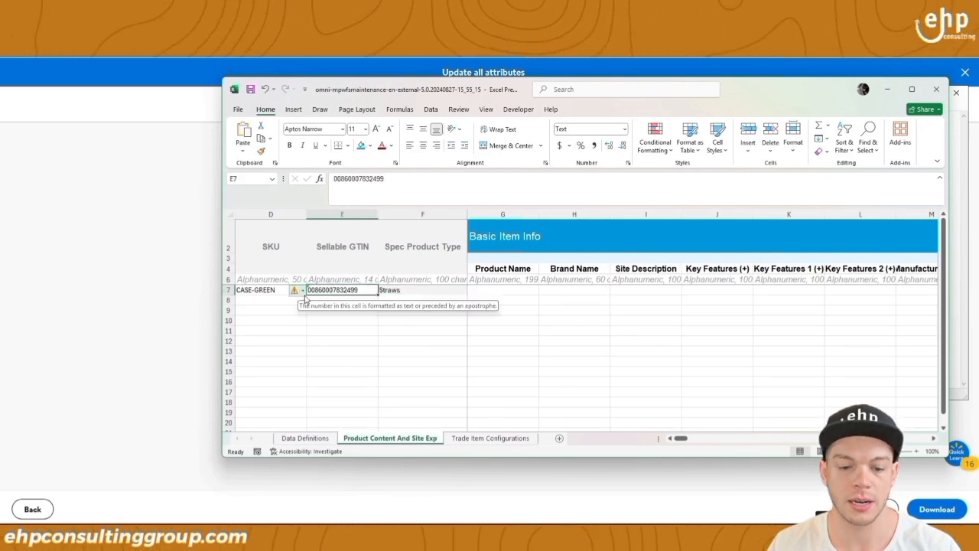
Copy the full product name from the item's edit page in Seller Center into the Product Name cell G7 in Excel.
click(520, 292)
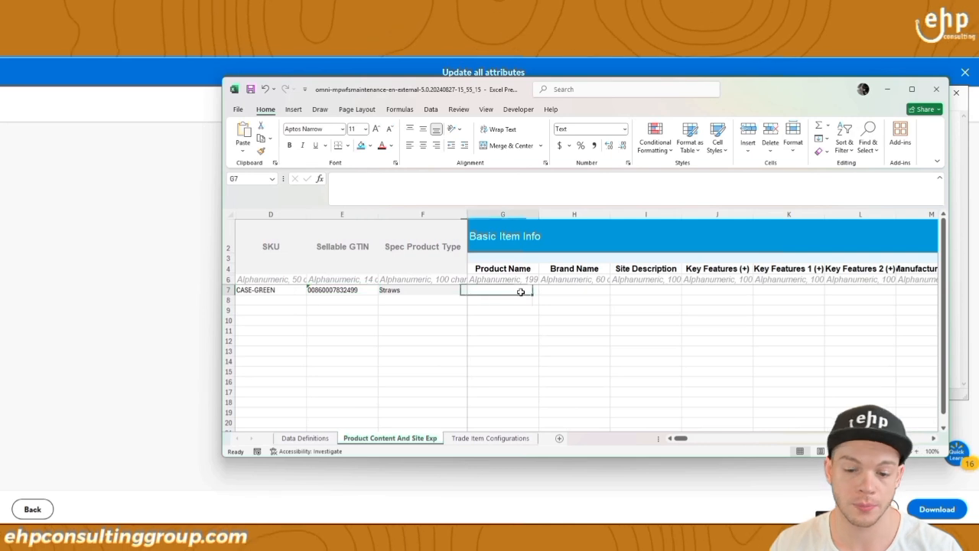
drag(744, 99, 978, 170)
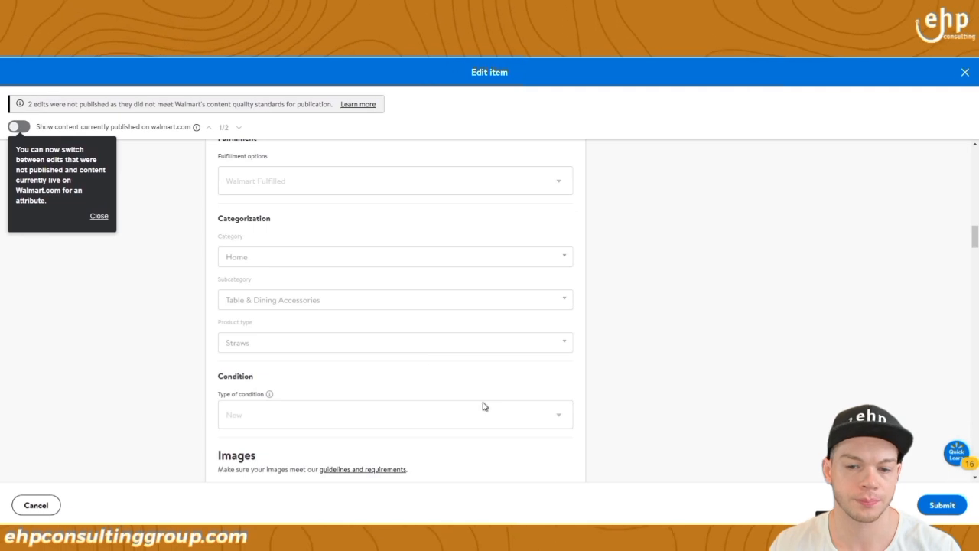
scroll(482, 406, up, 15)
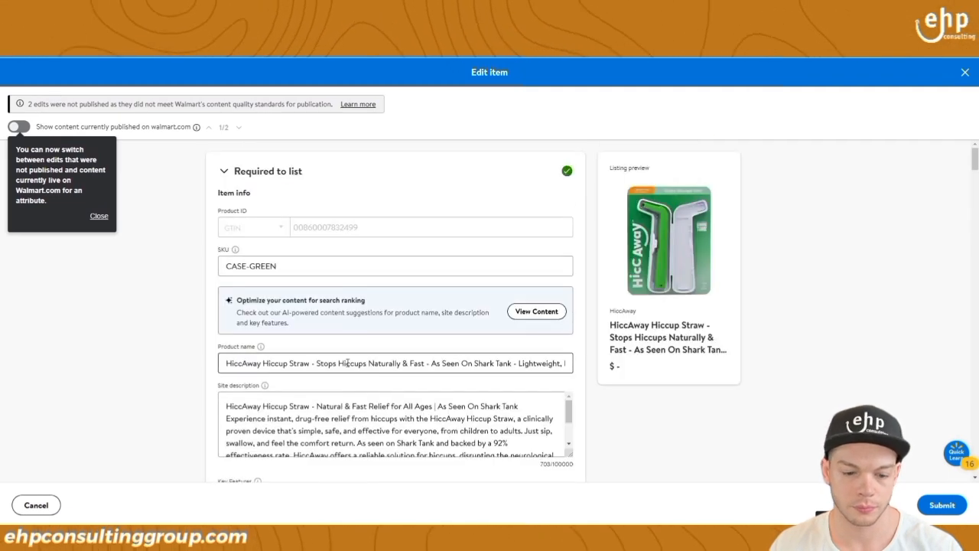
triple_click(348, 364)
key(alt+Tab)
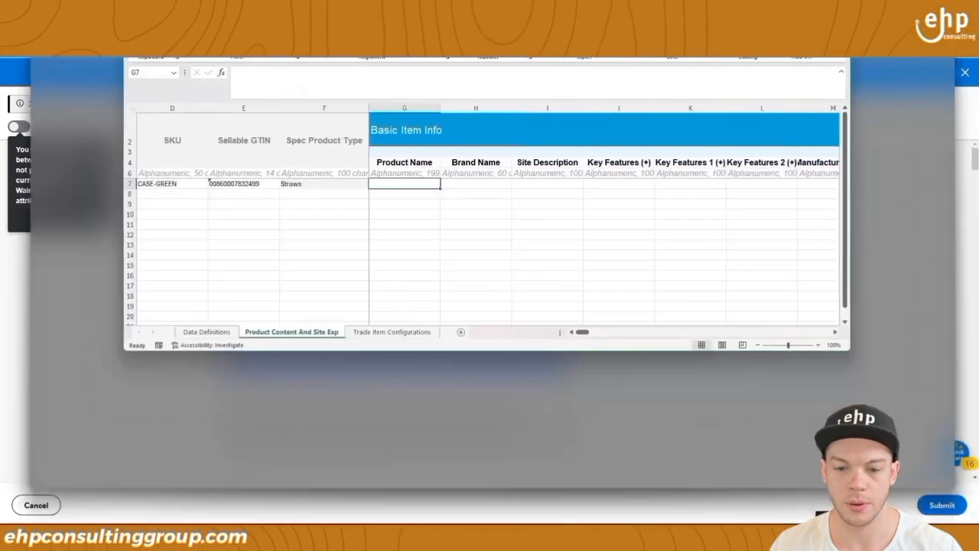
text(HiccAway Hiccup Straw - Stops Hiccups Naturally & Fast - As Seen On Shark Tank - Lightweight, Reusable, & Safe (HiccAway + Case, GREEN) 1Pack)
click(345, 209)
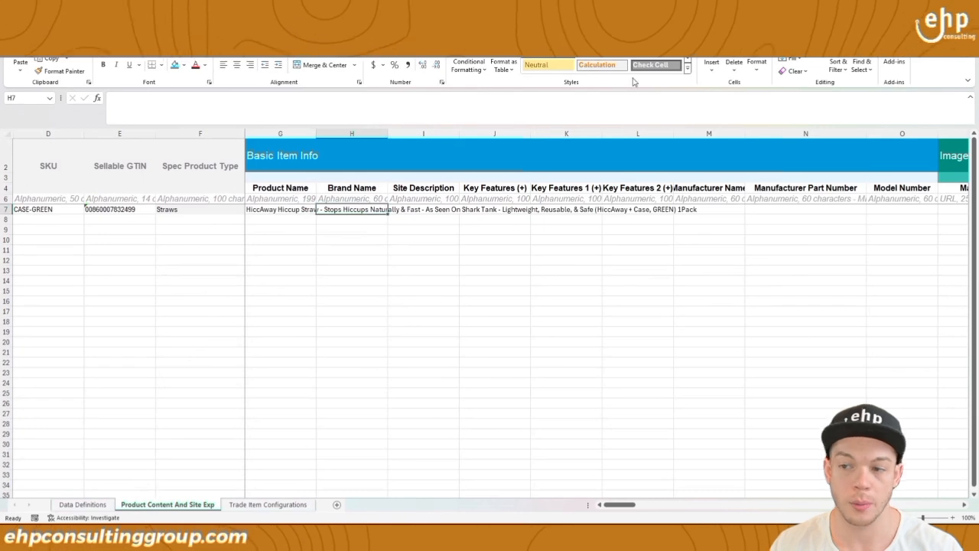
Check the item's edit page for the brand and enter Hiccaway as the Brand Name in row 7 of the template.
click(943, 10)
drag(914, 57, 611, 25)
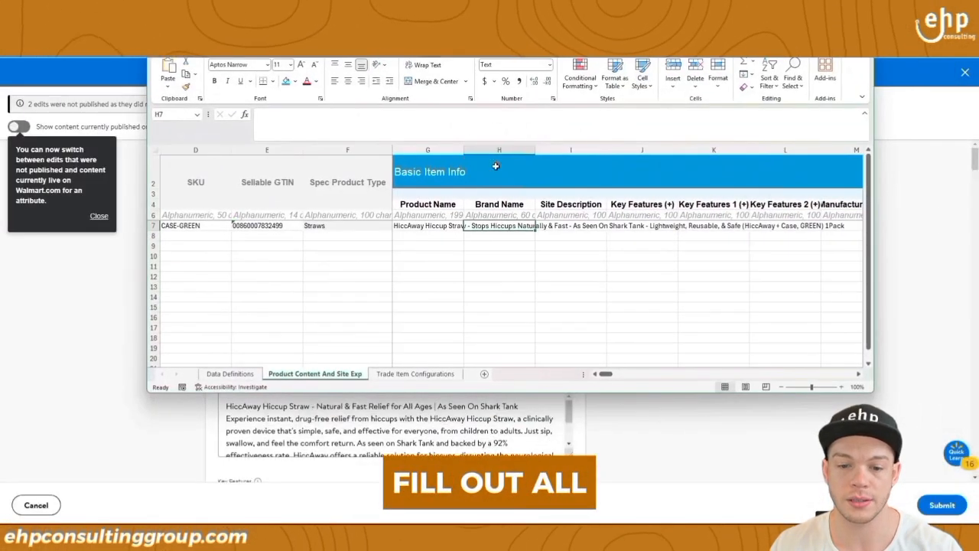
key(alt+Tab)
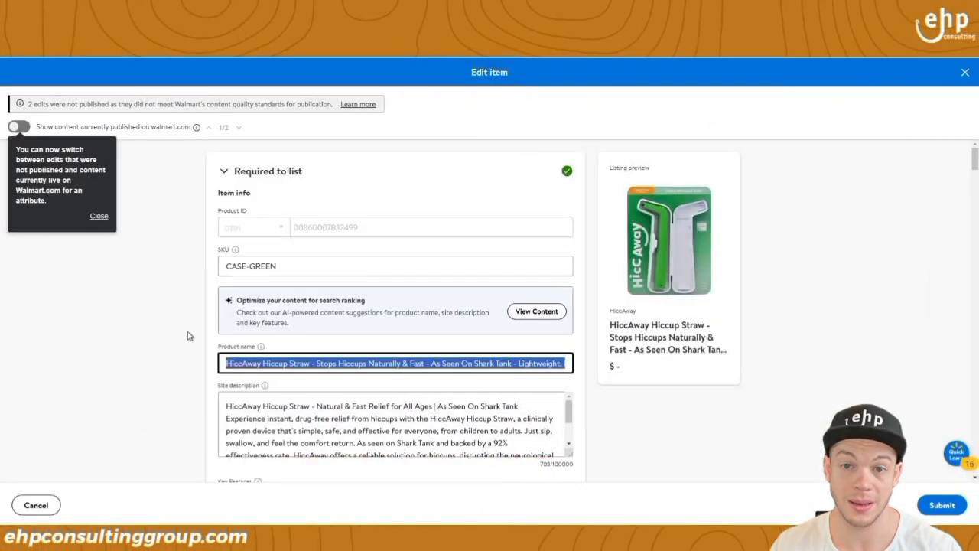
click(189, 335)
scroll(193, 336, down, 1)
scroll(199, 359, down, 4)
scroll(220, 400, up, 5)
key(alt+Tab)
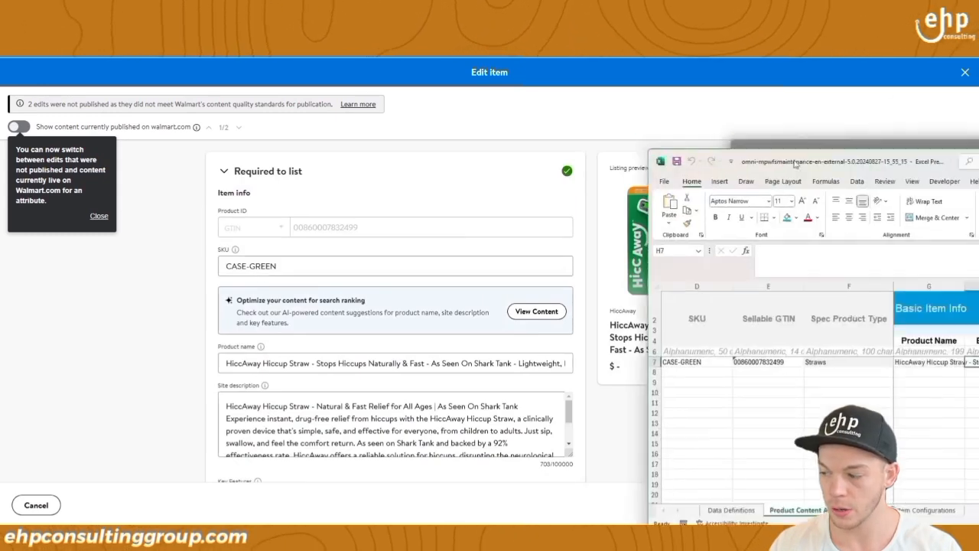
text(Hicca)
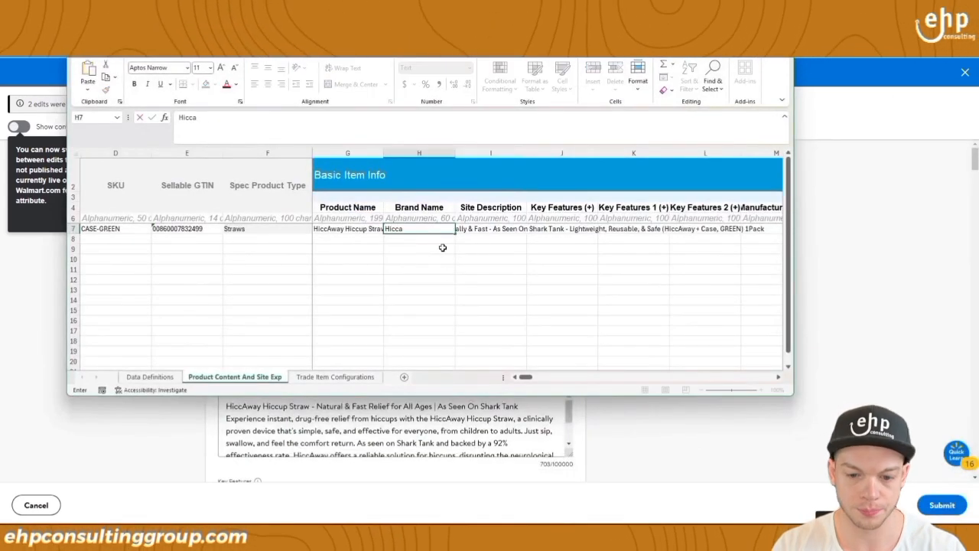
key(Tab)
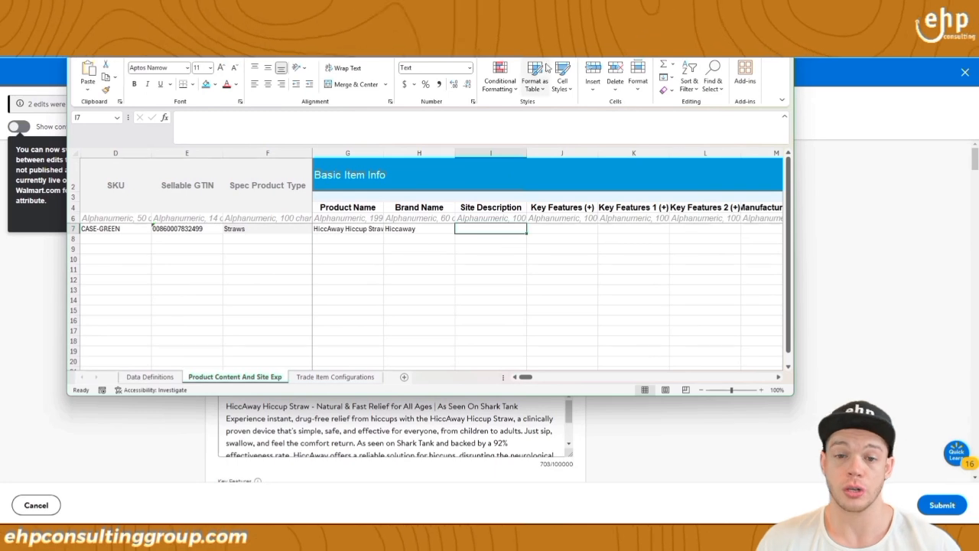
Copy the site description paragraph beginning "Experience instant, drug-free relief" from the item's edit page into the Site Description cell I7.
key(alt+Tab)
scroll(793, 318, down, 2)
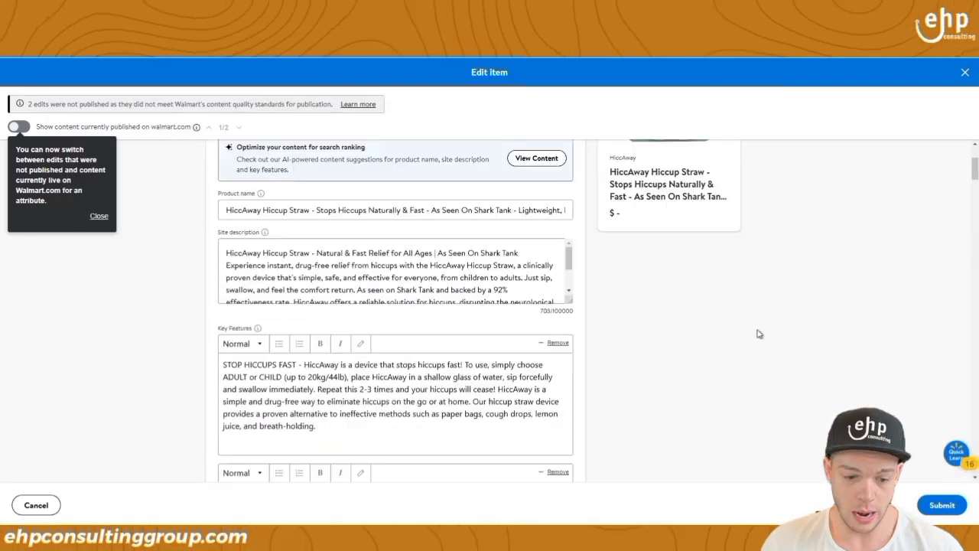
triple_click(367, 266)
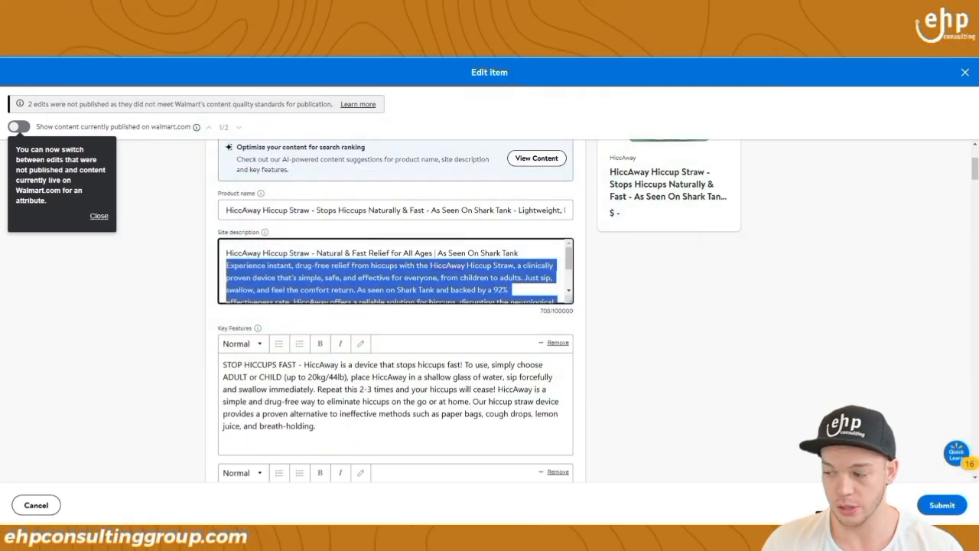
key(alt+Tab)
key(ctrl+v)
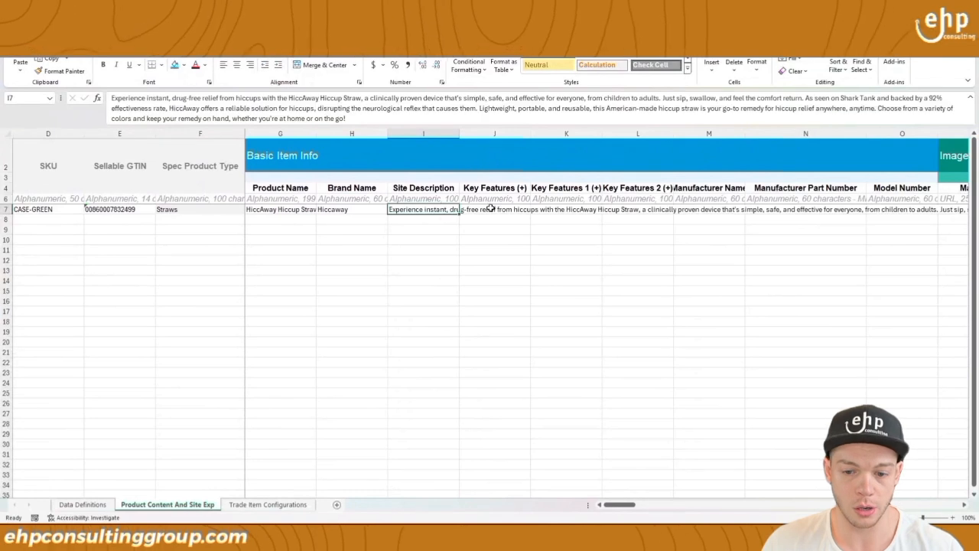
click(484, 228)
drag(646, 507, 620, 507)
click(561, 318)
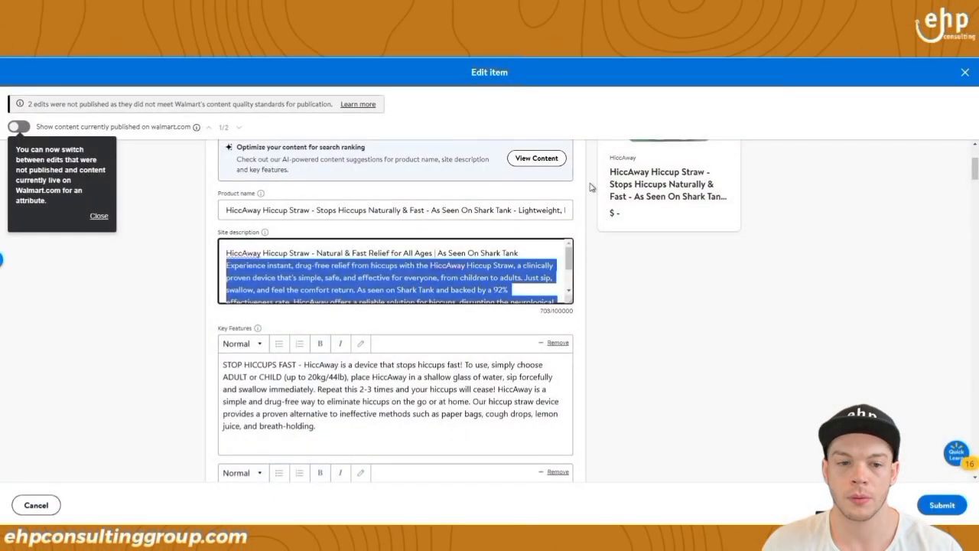
Start a catalog update with a file, choosing the Update all attributes template and the Walmart fulfilled (WFS) update type.
click(589, 187)
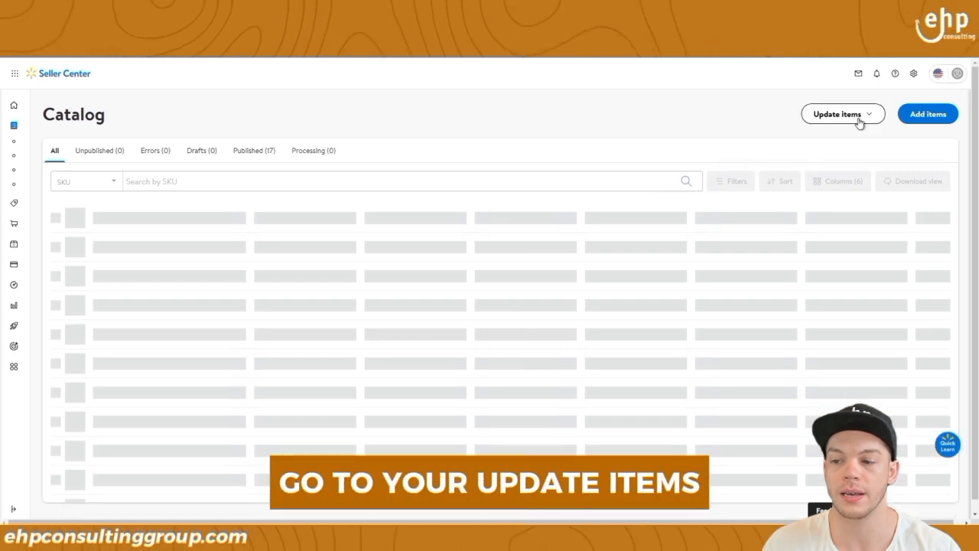
click(859, 119)
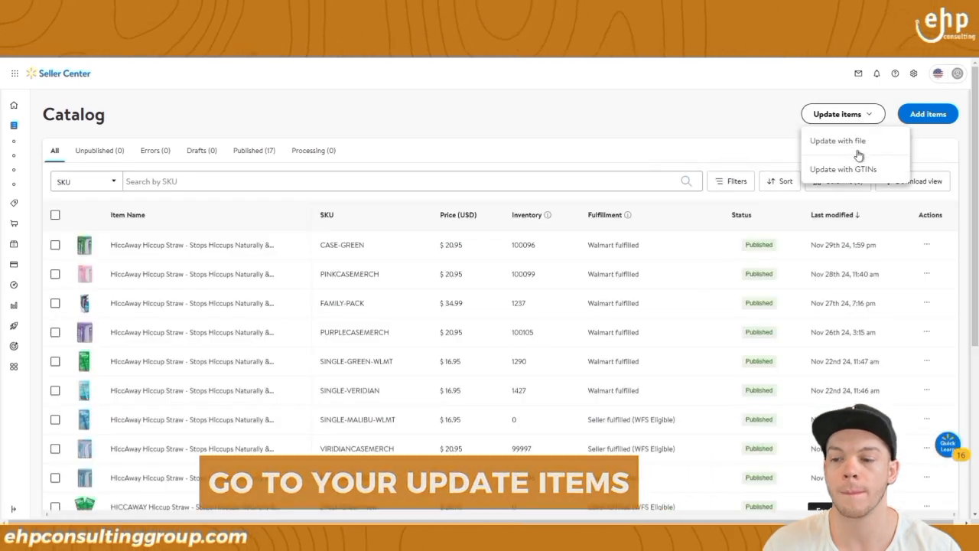
click(839, 141)
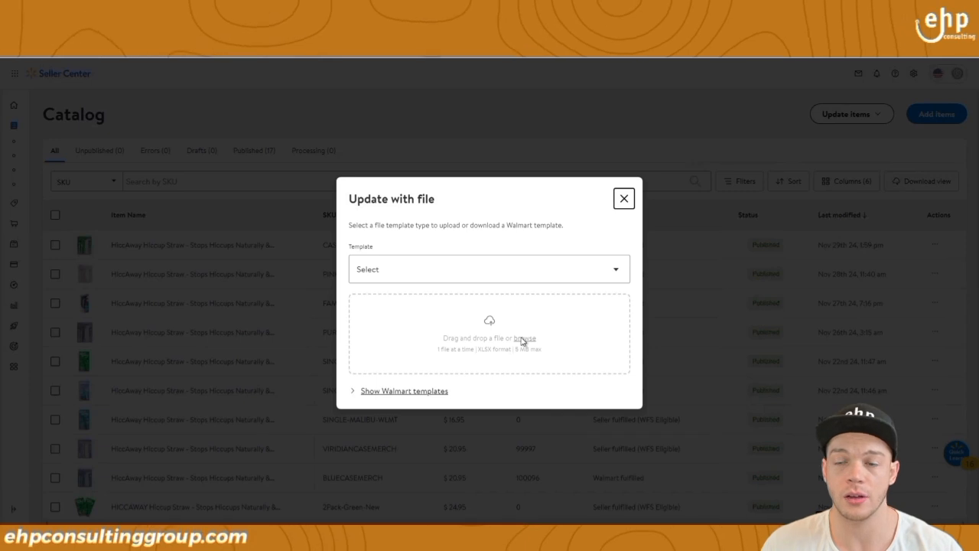
click(556, 264)
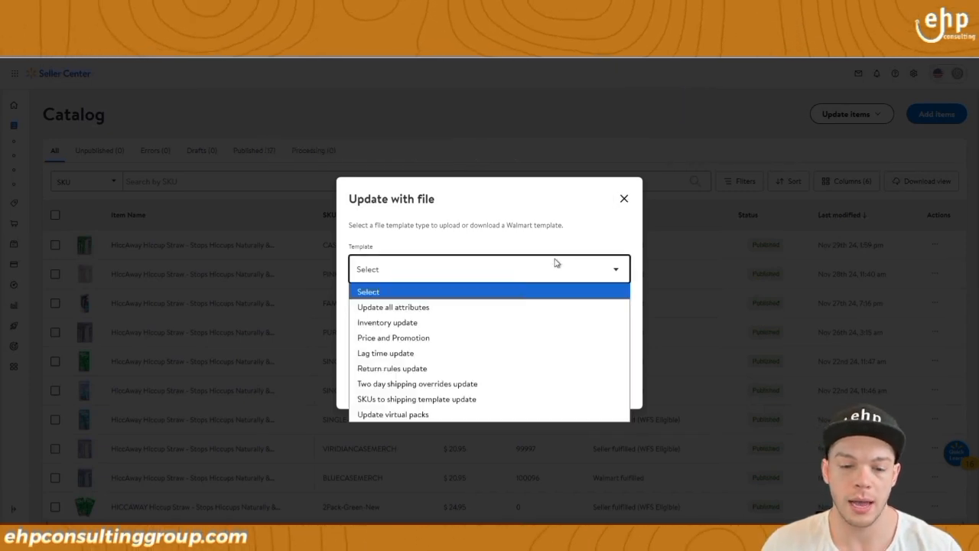
click(412, 310)
click(440, 295)
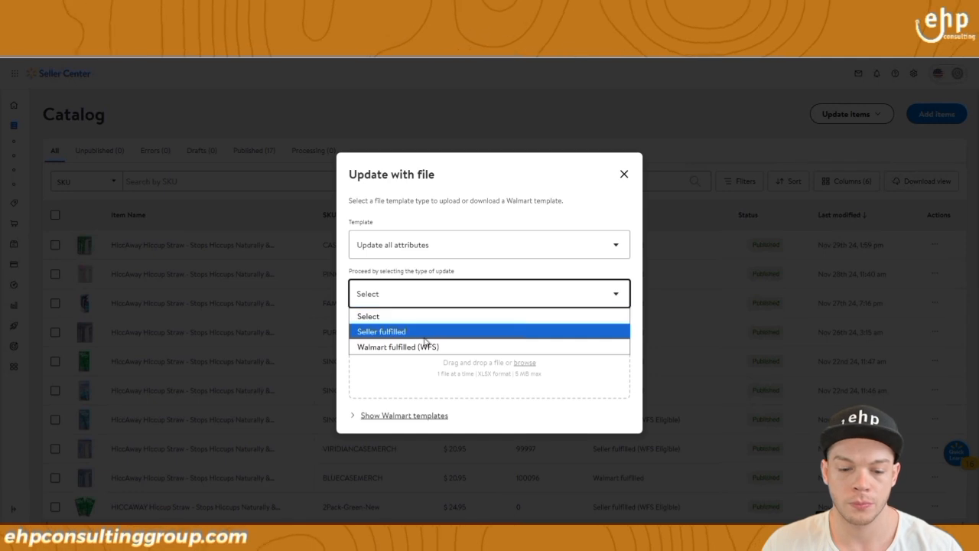
click(361, 344)
Browse for the completed template file, leave the file selection and close the Update with file dialog.
click(527, 367)
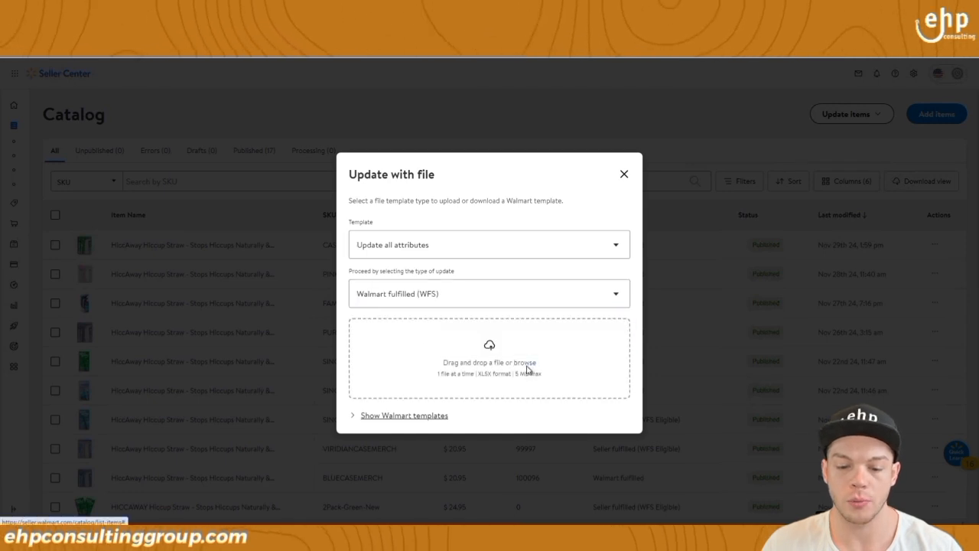
click(53, 101)
click(157, 85)
click(402, 263)
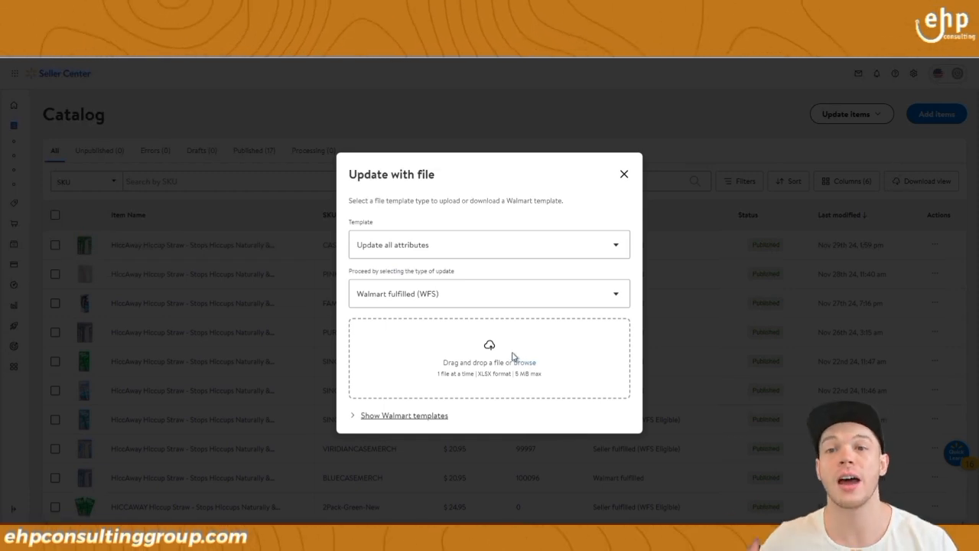
click(287, 104)
Open the catalog's Activity Feed, then switch to the Notepad support message and highlight its Feed ID.
mouse_move(13, 190)
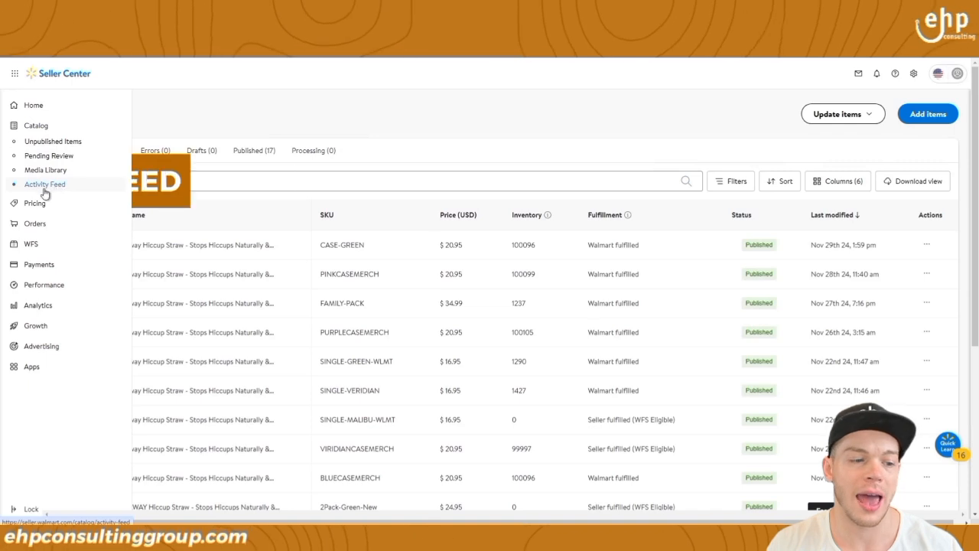
click(49, 188)
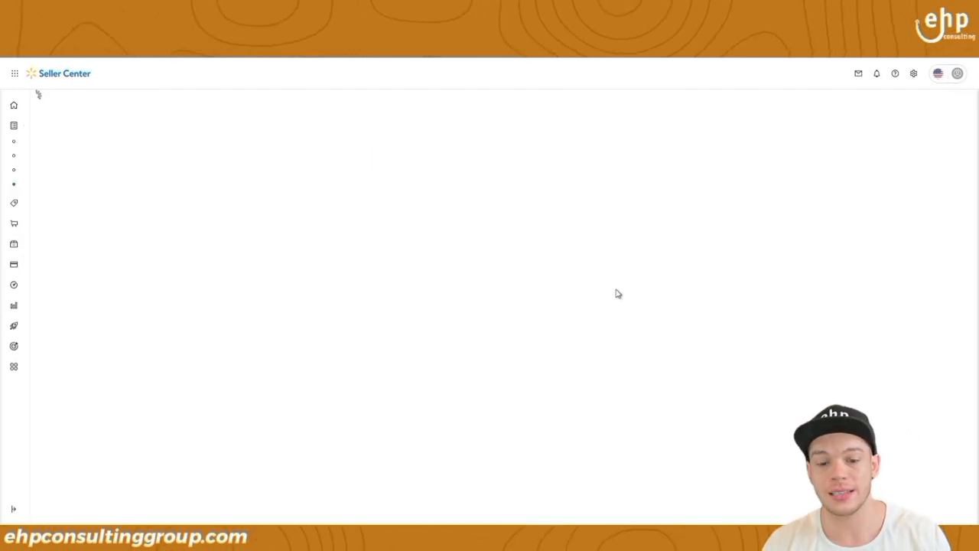
click(358, 535)
drag(629, 115, 431, 115)
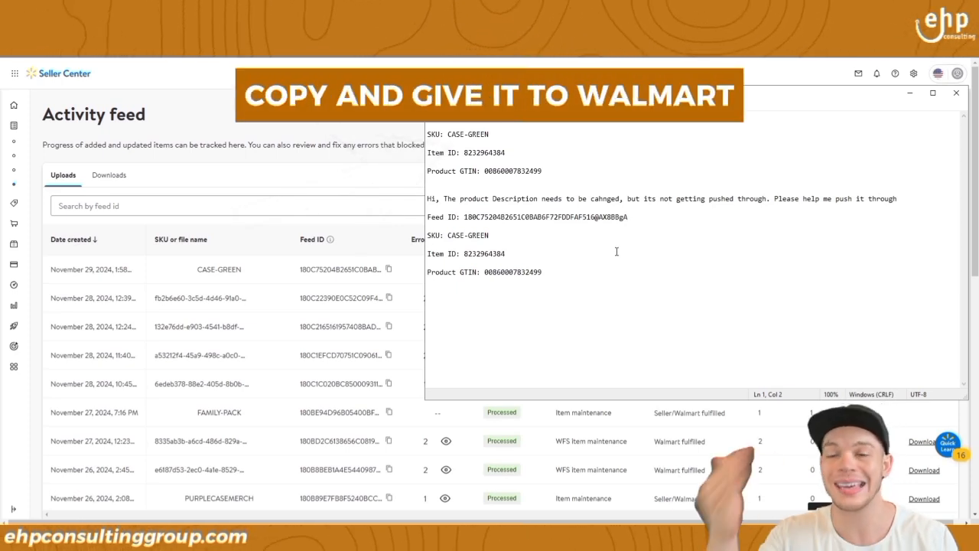
drag(629, 216, 460, 216)
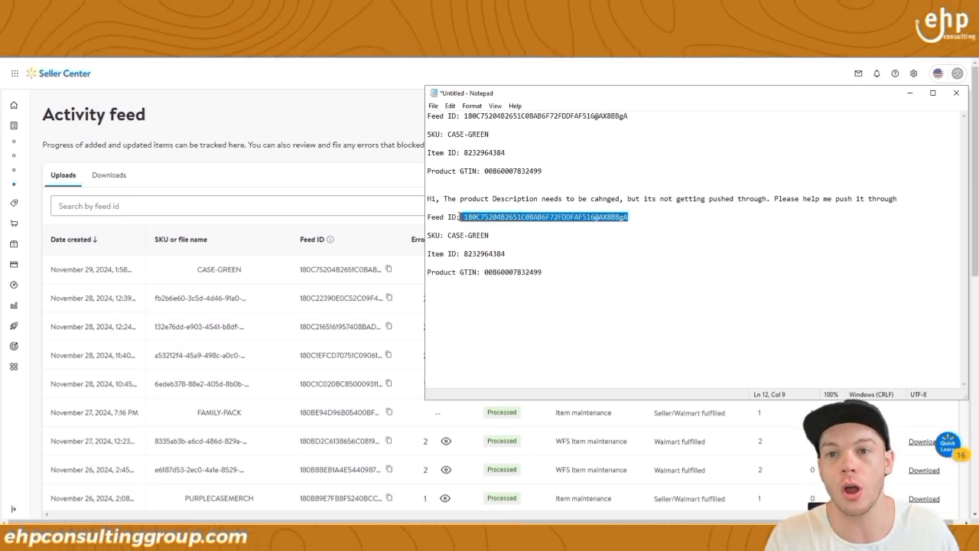
Add the line "Attach the File Update" below the Product GTIN at the end of the Notepad message.
click(573, 248)
click(567, 271)
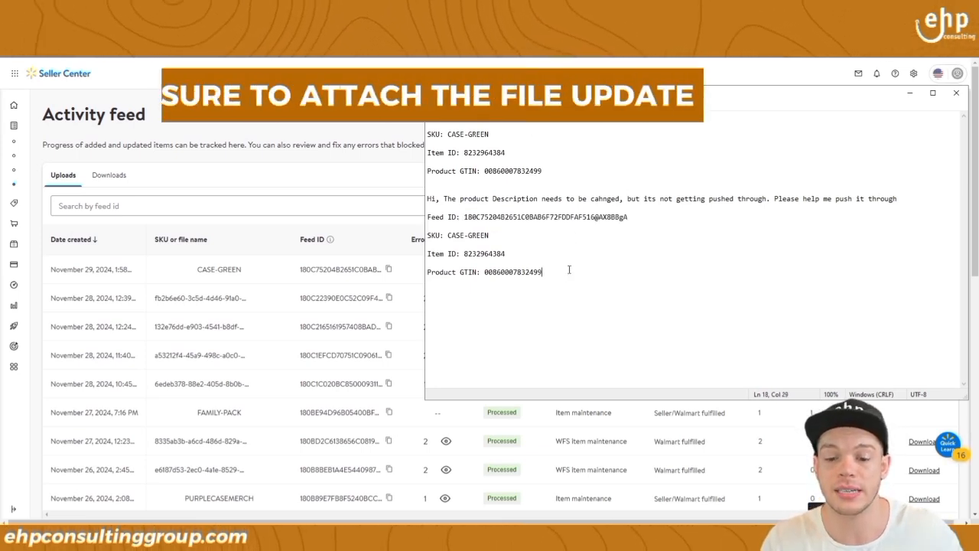
key(Return)
text(Attach the Fi)
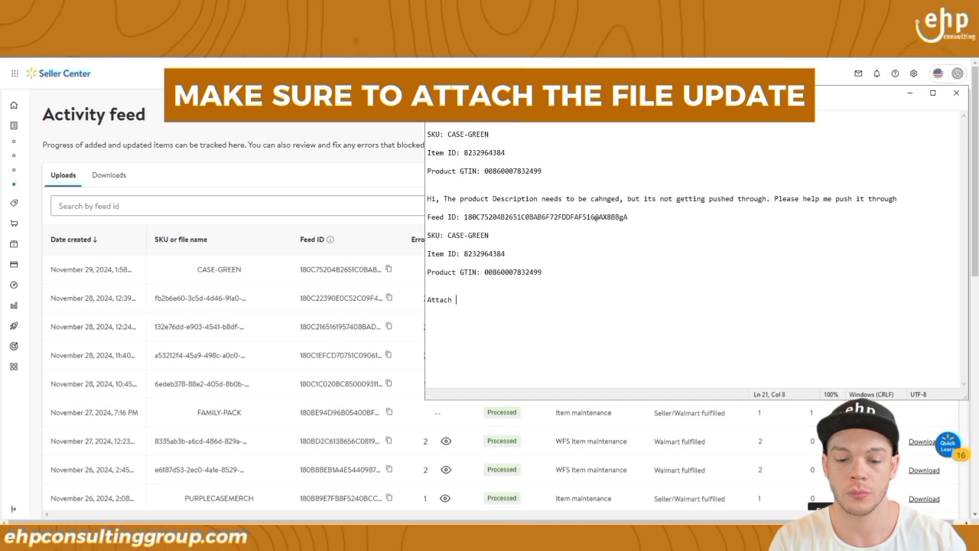
text(le Update)
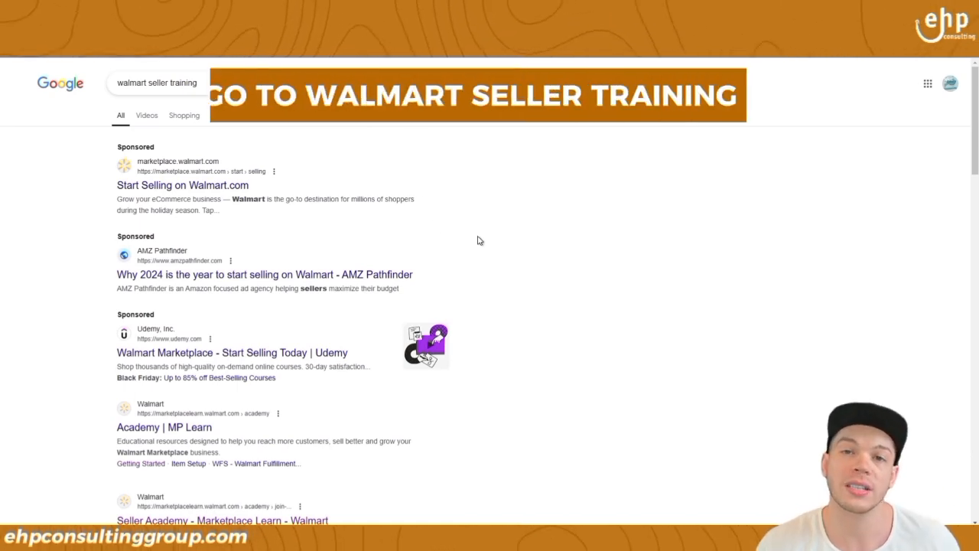
Open Walmart's "Seller Academy - Marketplace Learn" page from the Google results for walmart seller training.
scroll(478, 242, down, 3)
drag(110, 371, 432, 320)
scroll(344, 368, down, 1)
click(432, 323)
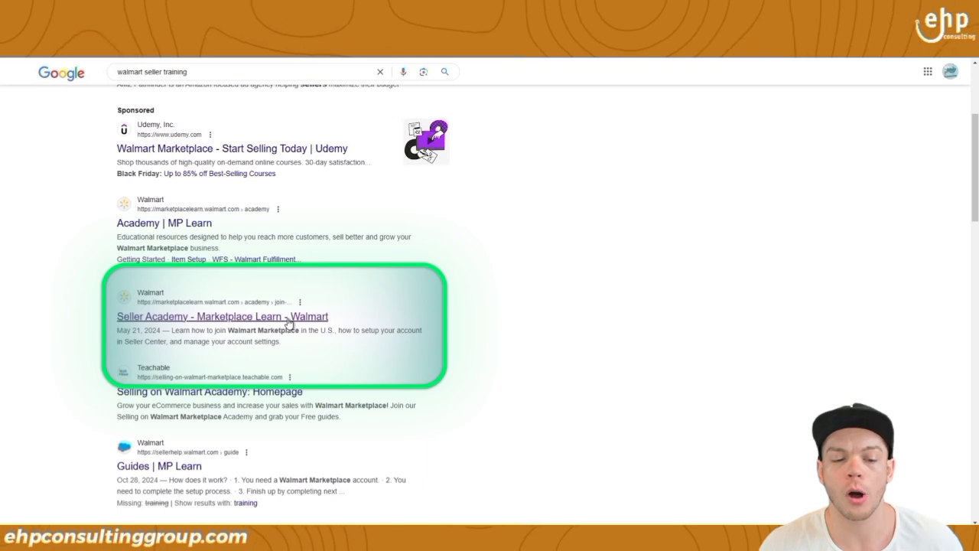
click(289, 321)
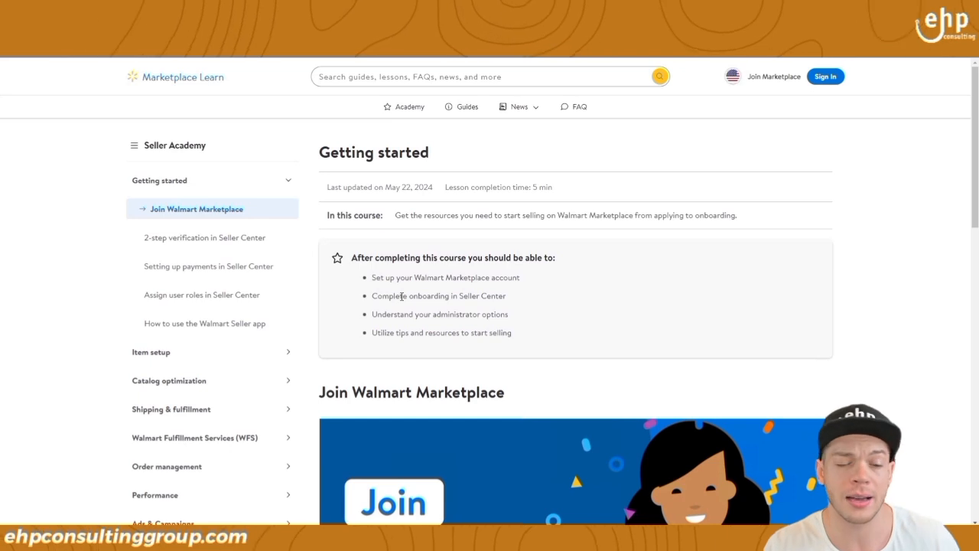
Expand the Item setup section of the Seller Academy course and open the "Item setup: Bulk upload" lesson.
scroll(268, 284, down, 2)
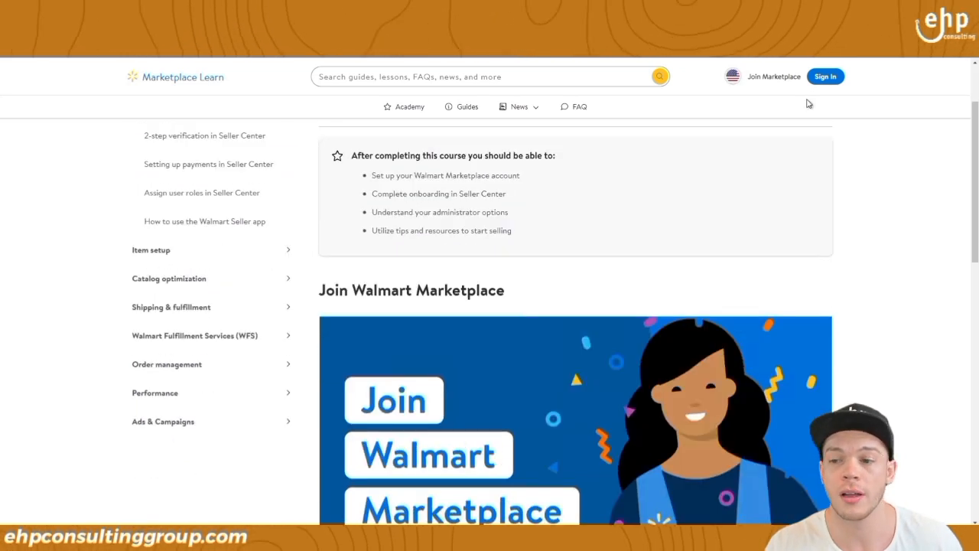
click(247, 253)
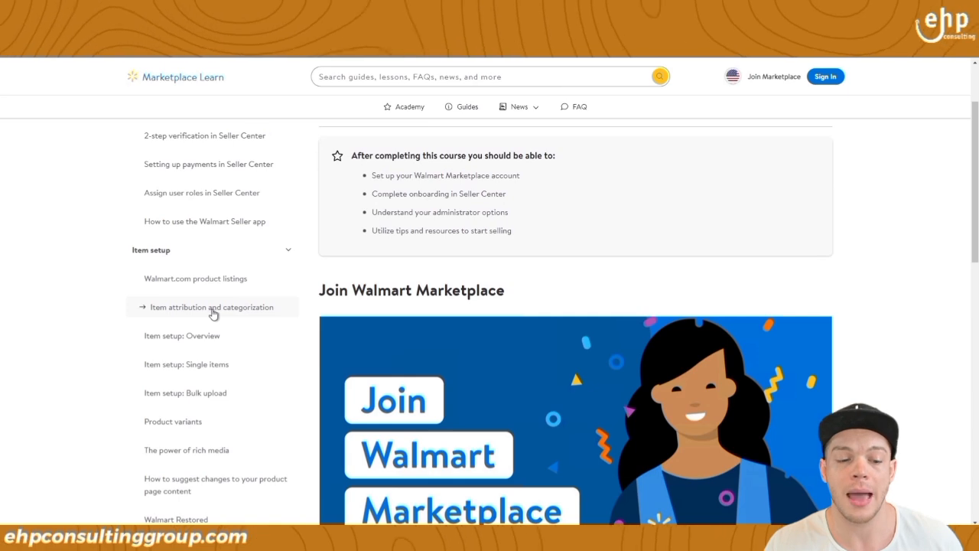
scroll(204, 308, down, 3)
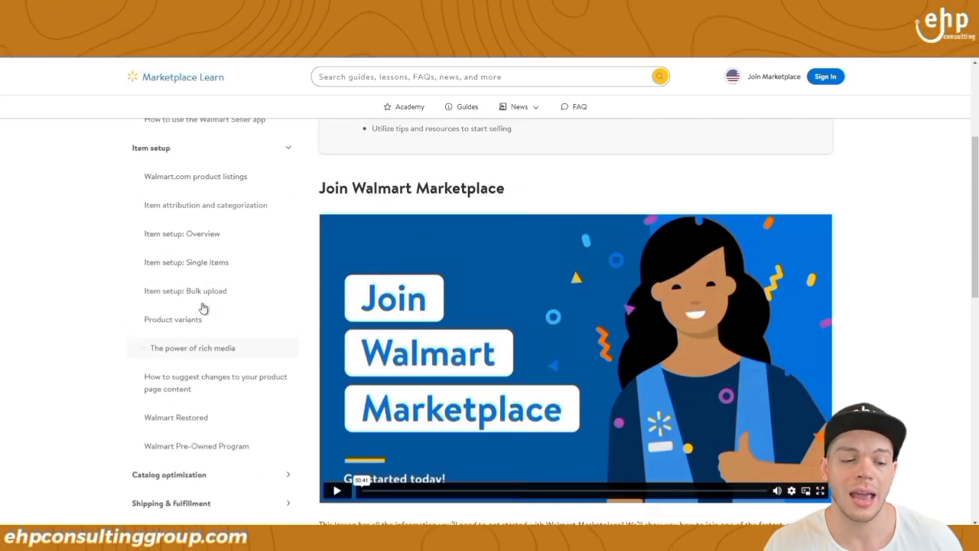
click(191, 242)
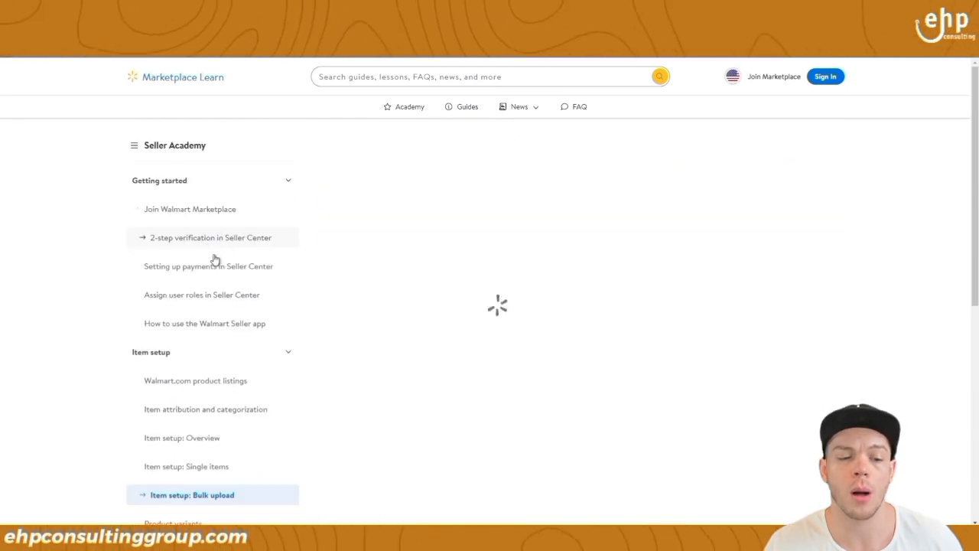